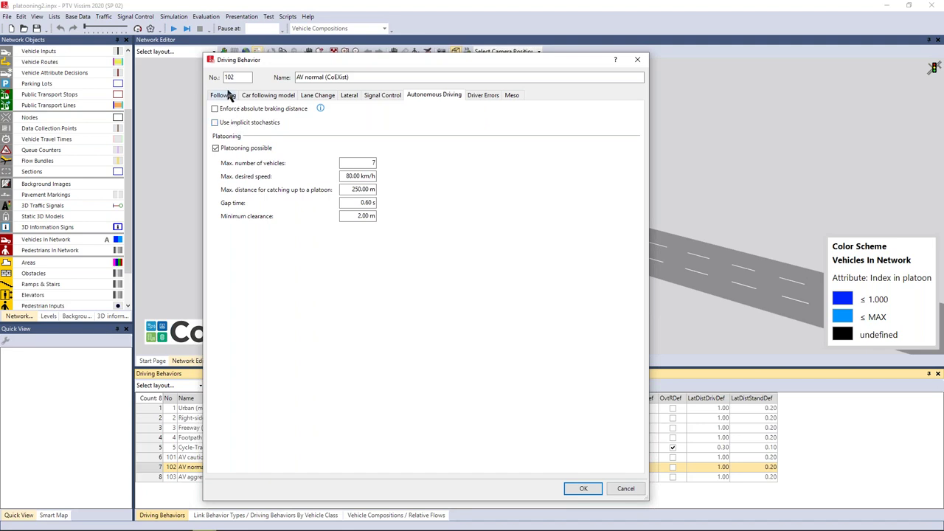
Step: Review the following, car following model and lane change parameters of the AV normal (CoEXist) driving behavior
left_click(224, 95)
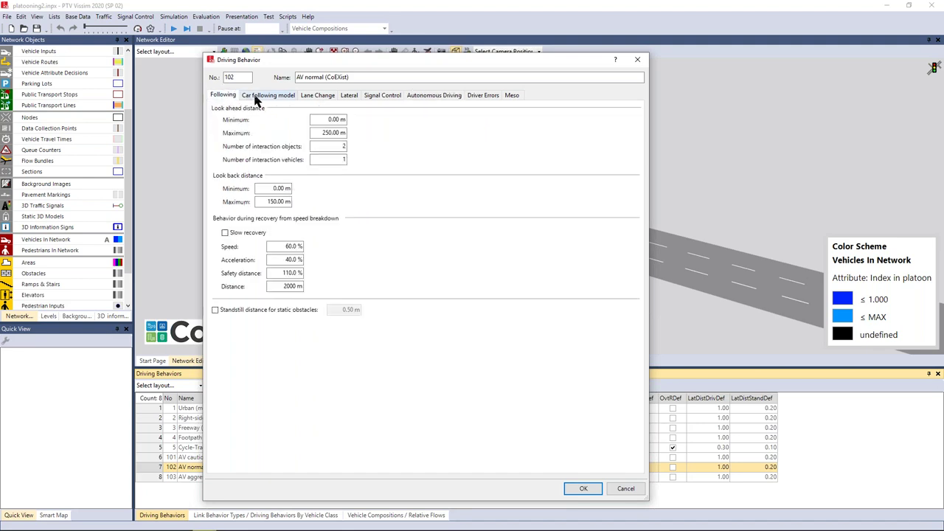
left_click(255, 98)
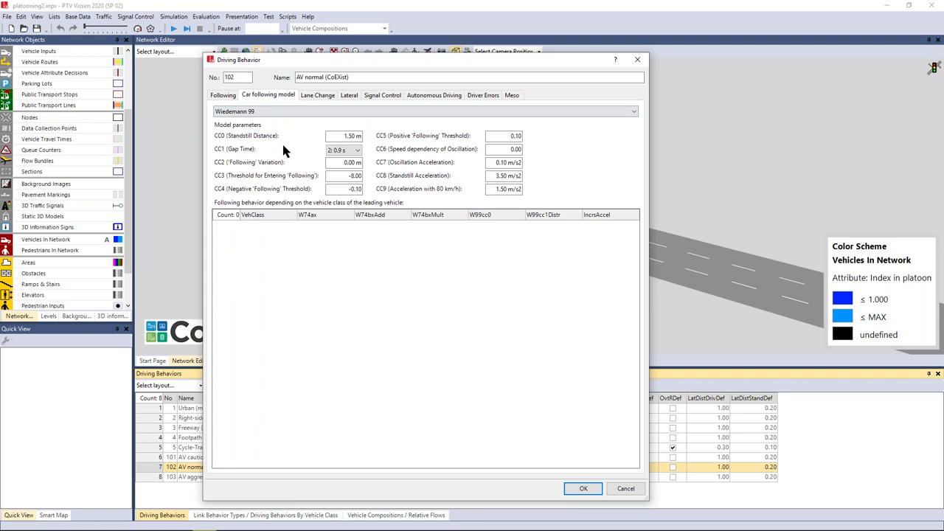
left_click(353, 136)
left_click(317, 95)
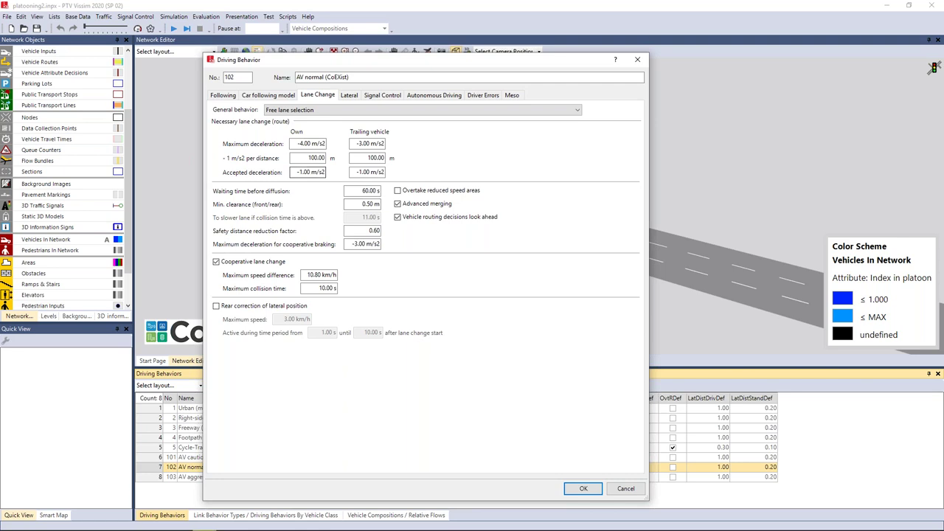
left_click(268, 95)
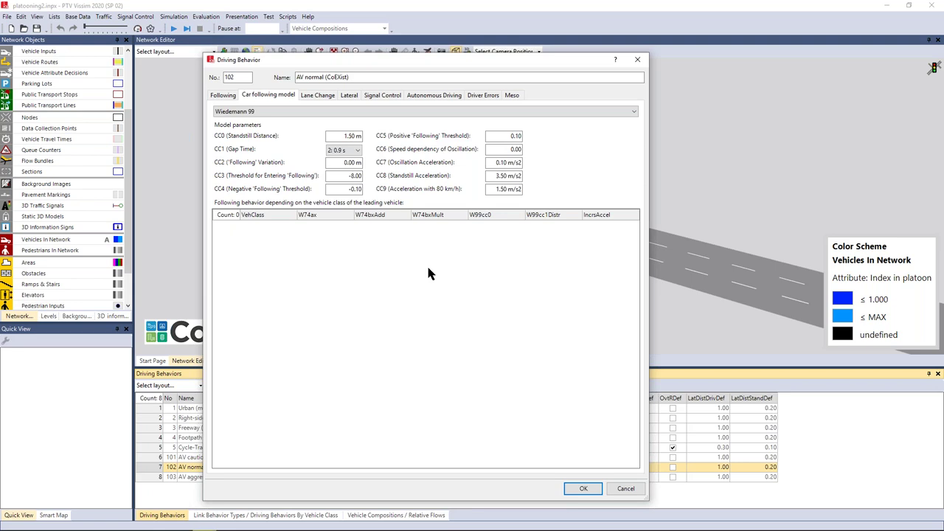
Step: Examine the lateral, signal control and autonomous driving settings of AV normal (CoEXist), including the reduced safety distance factor near stop lines
left_click(348, 96)
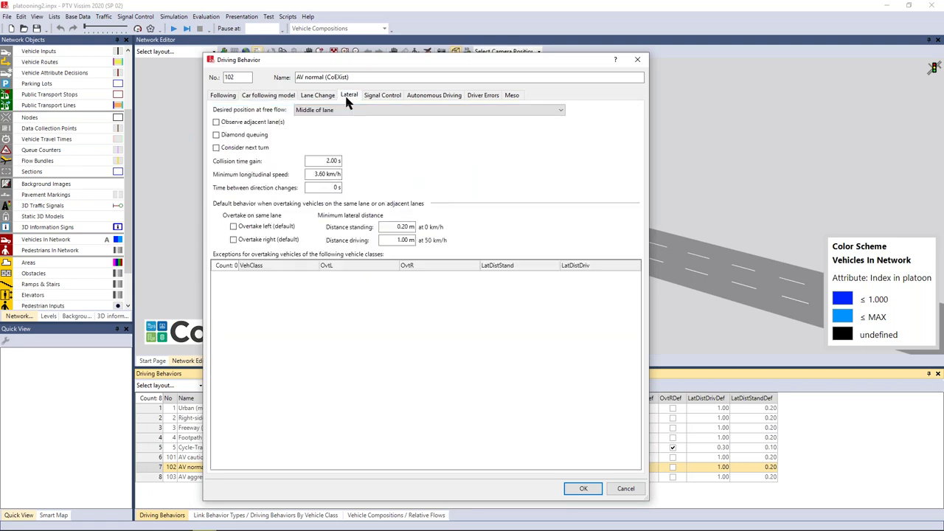
left_click(371, 98)
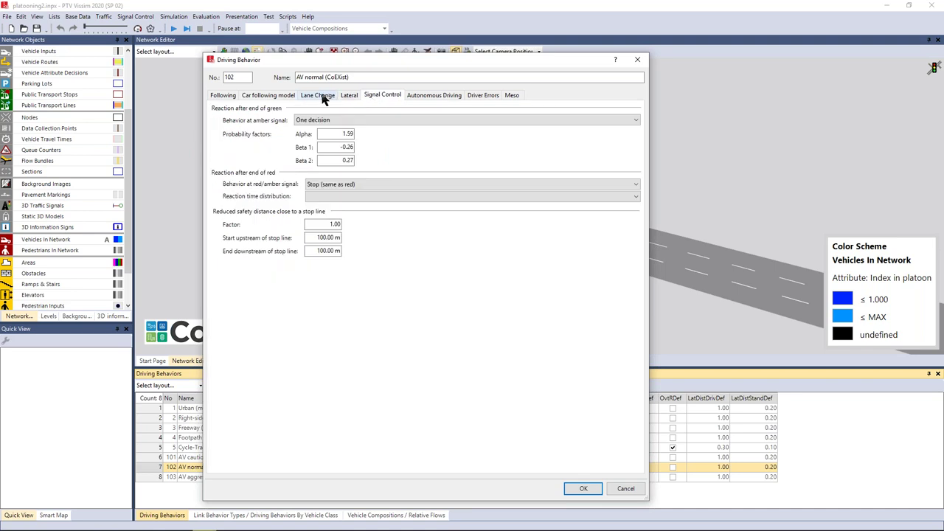
left_click(273, 98)
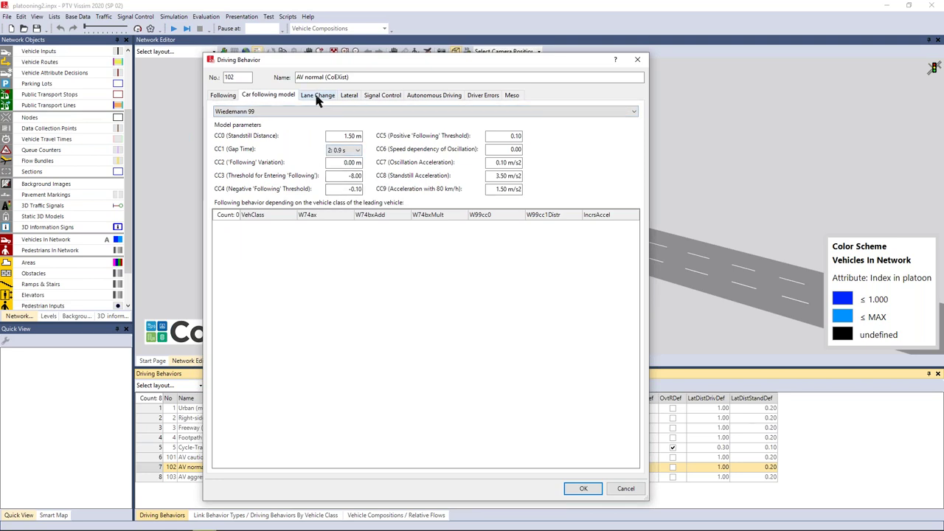
left_click(385, 98)
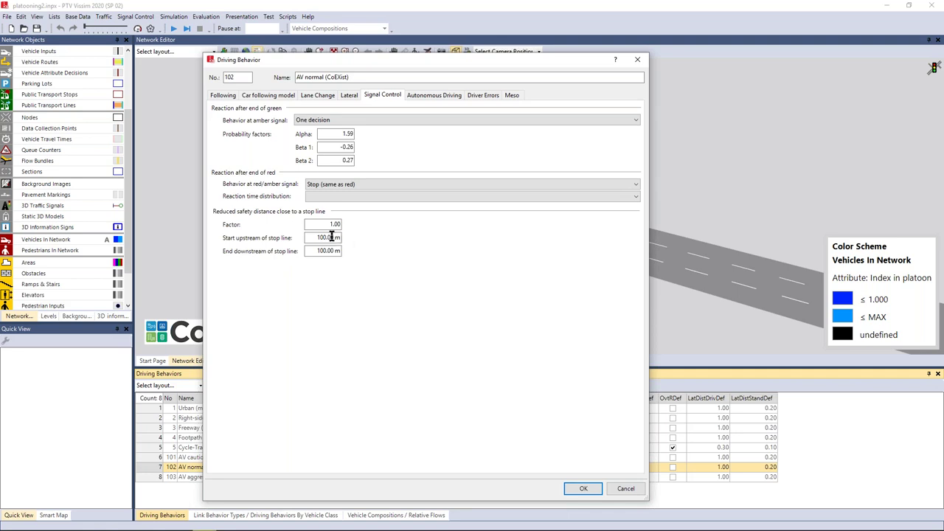
left_click_drag(317, 225, 371, 224)
left_click(268, 95)
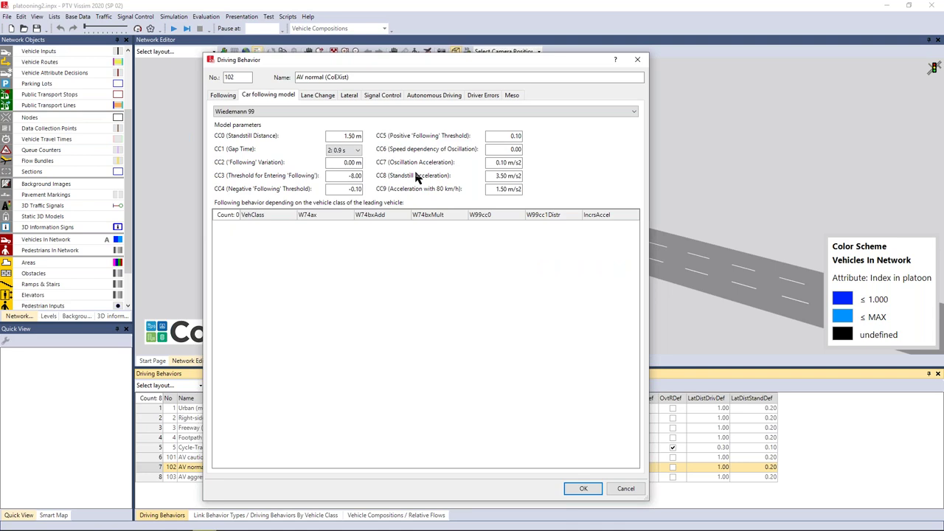
left_click(425, 96)
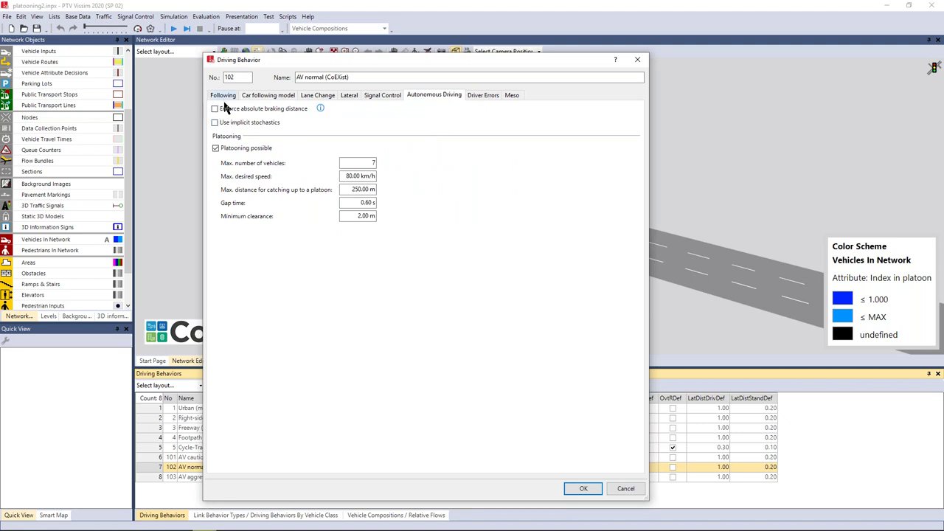
Step: Add a following behavior entry for leading vehicle class 10: Car to the Wiedemann 99 model, and display the platooning settings
left_click(267, 96)
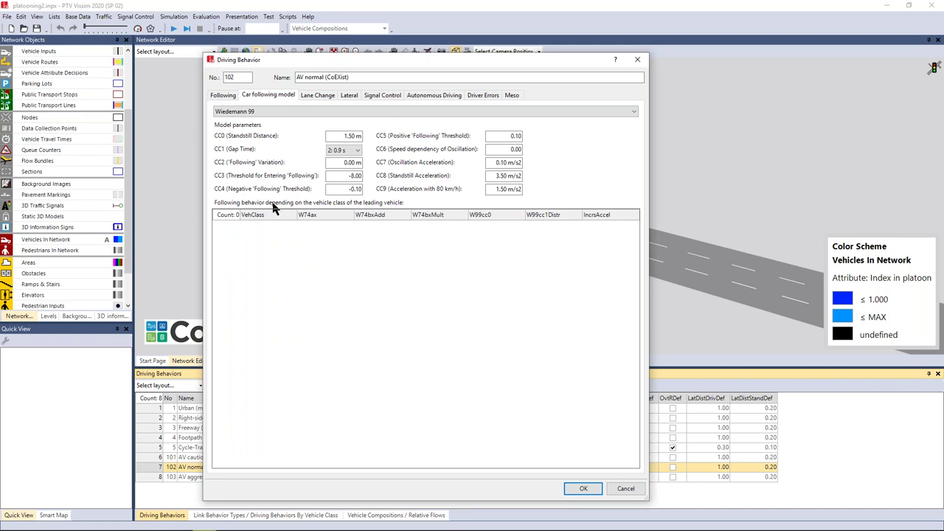
right_click(312, 249)
left_click(322, 255)
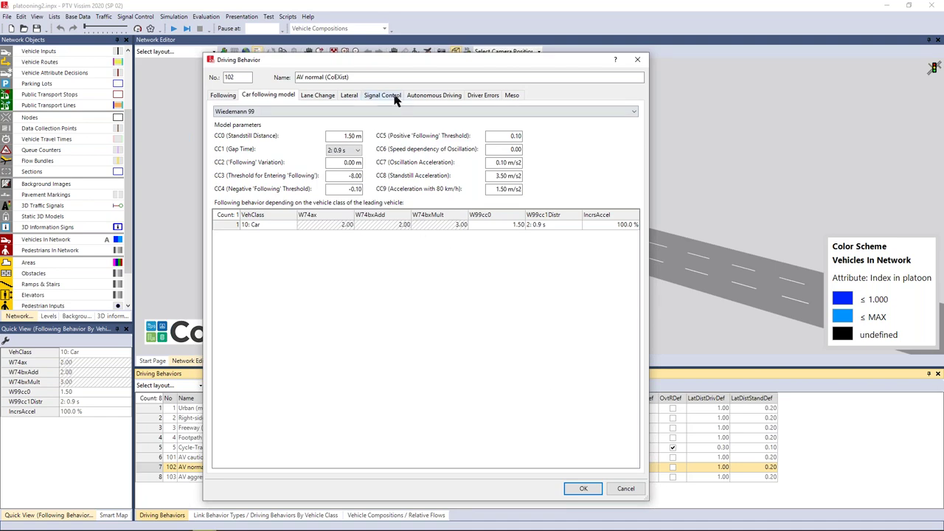
left_click(417, 96)
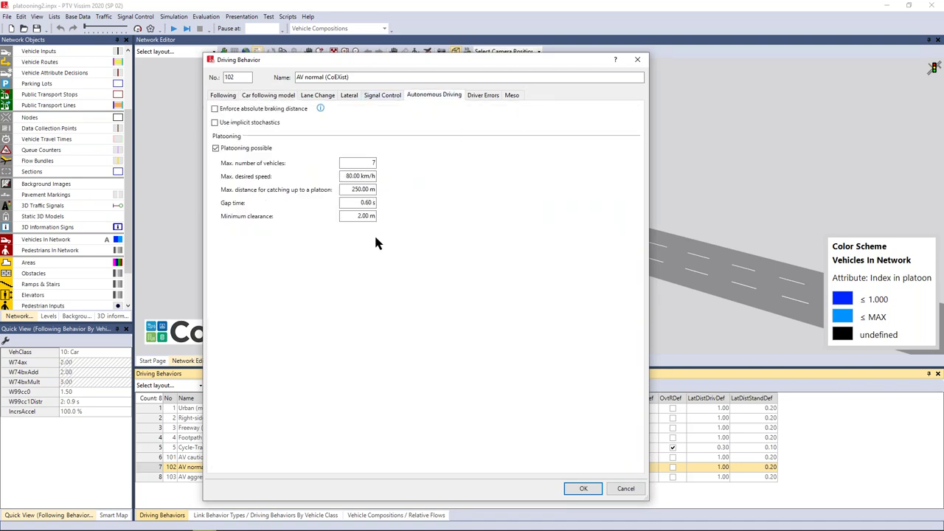
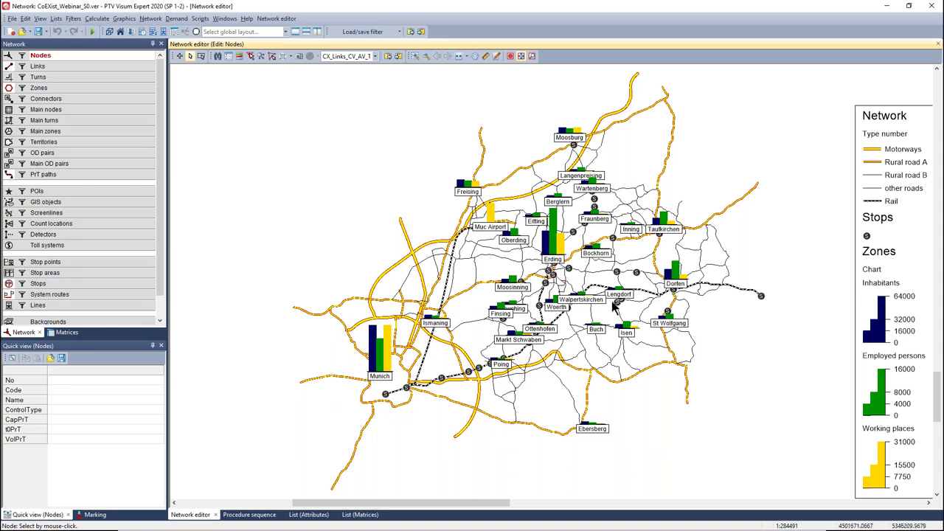
Step: Open the transport systems, modes and demand segments definitions and review the conventional car, bus, train and walk transport systems
left_click(184, 20)
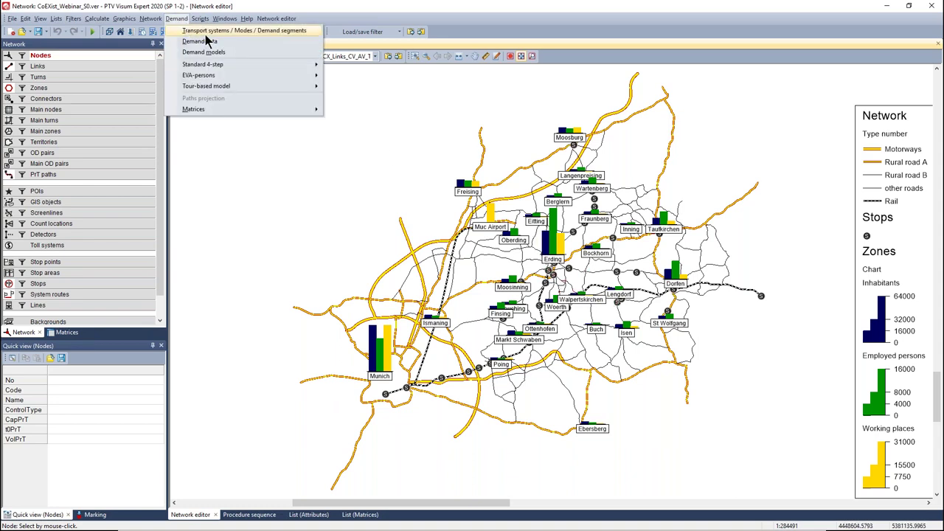
left_click(226, 32)
left_click_drag(385, 133, 400, 131)
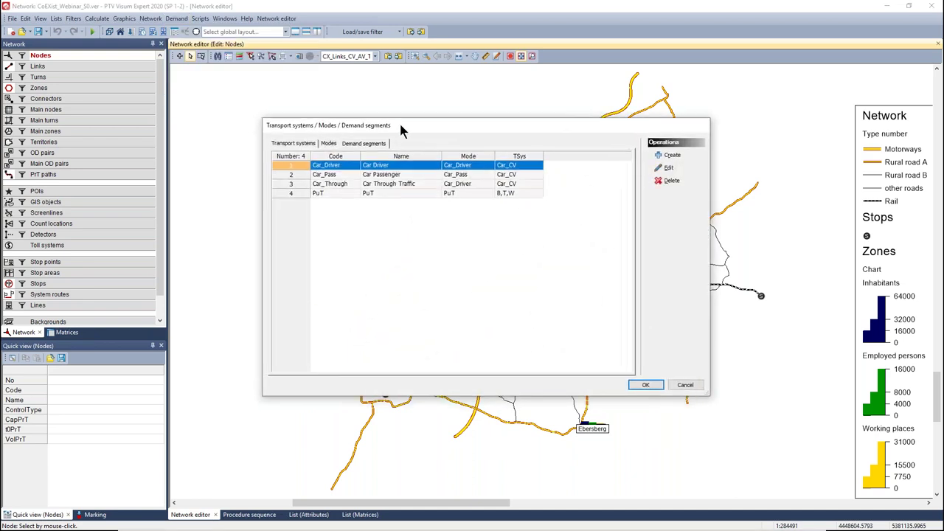
left_click(311, 141)
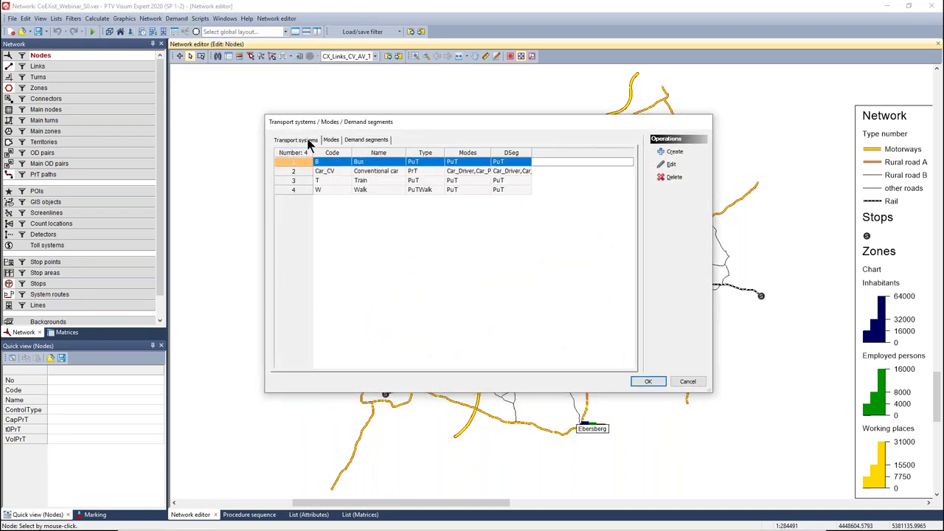
left_click(339, 170)
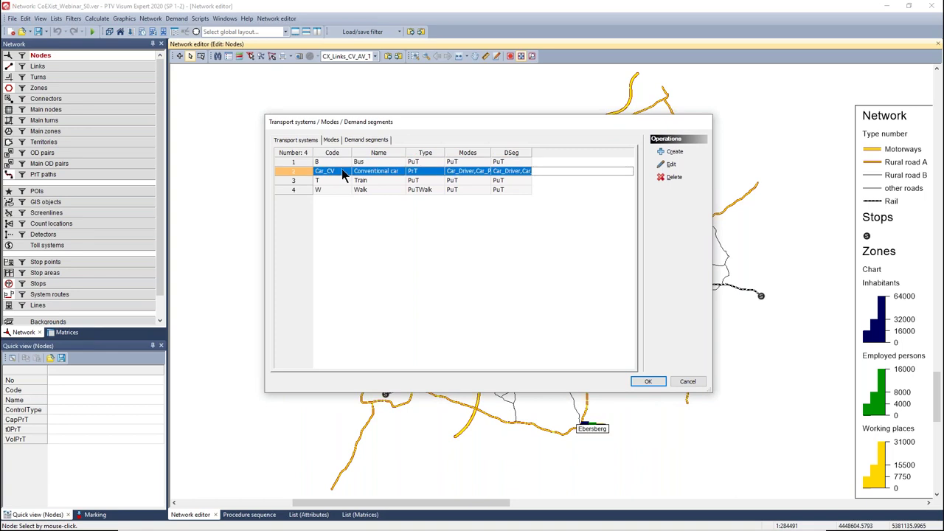
left_click(345, 162)
left_click(335, 181)
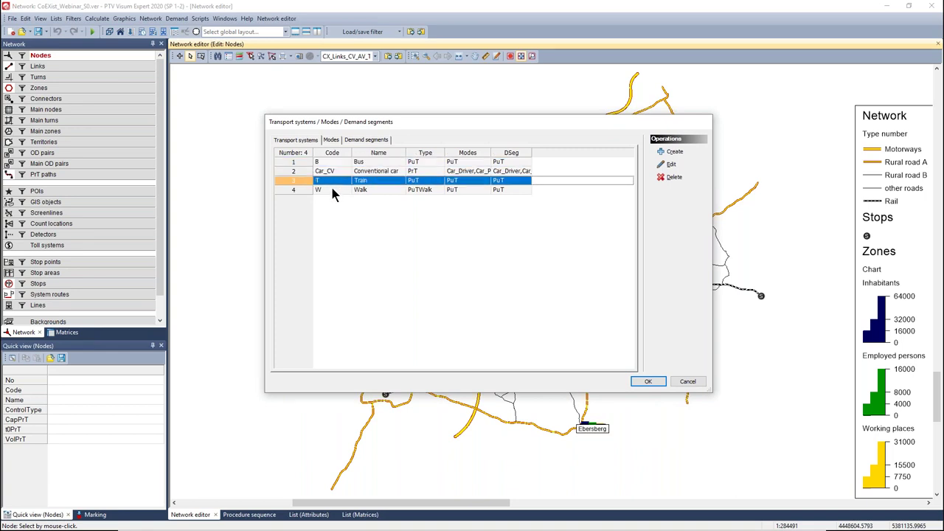
left_click(335, 191)
Step: Review the defined modes and demand segments, including Car_Through, and close the definitions
left_click(329, 142)
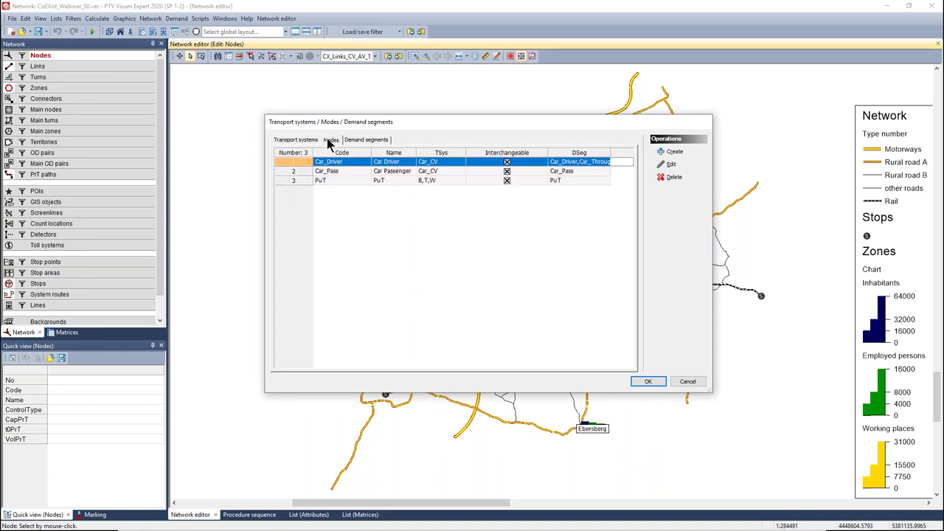
left_click(361, 173)
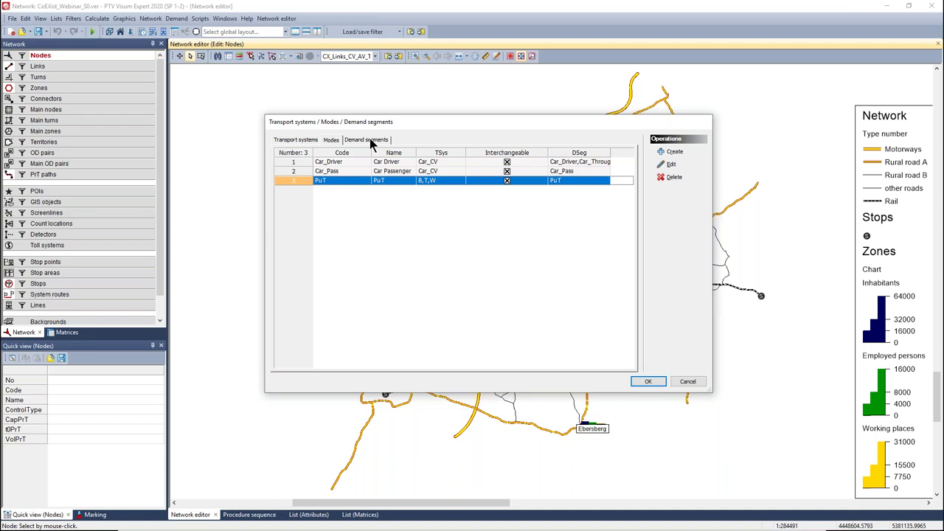
left_click(370, 141)
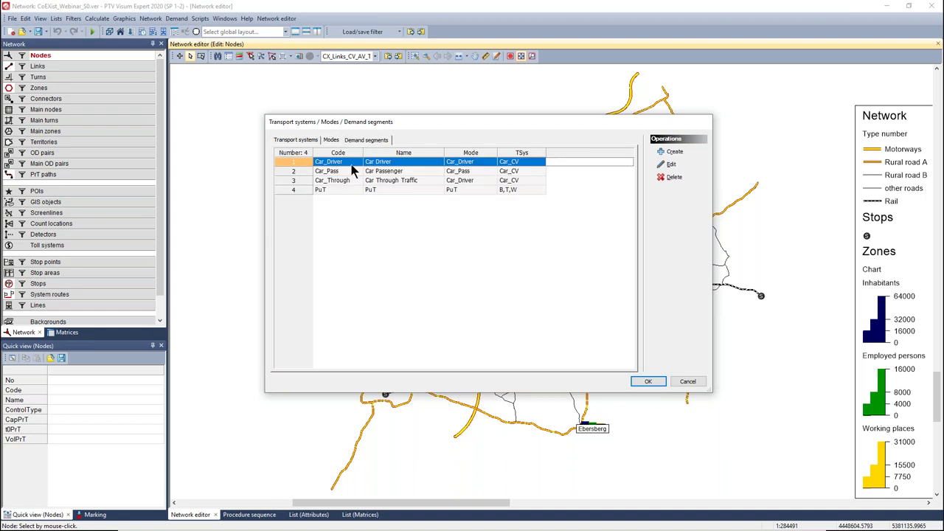
left_click(354, 181)
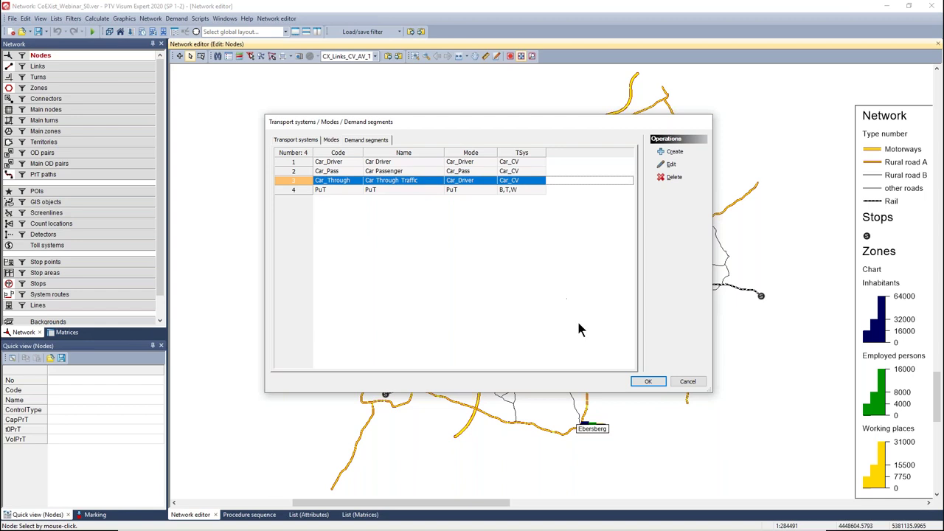
left_click(648, 382)
Step: Examine the procedure sequence, from demand matrix initialization and skim calculation through the tour-based demand model to the PrT and PuT assignments
left_click(266, 516)
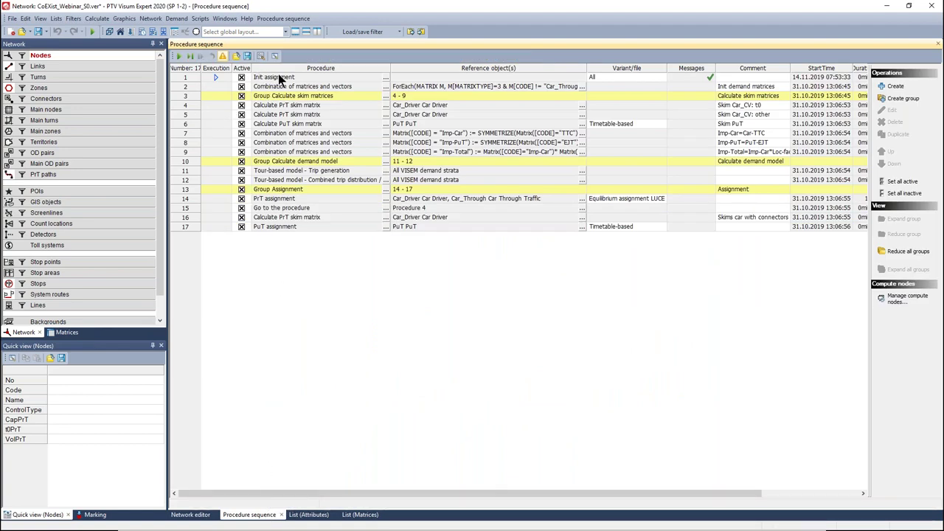
left_click(222, 88)
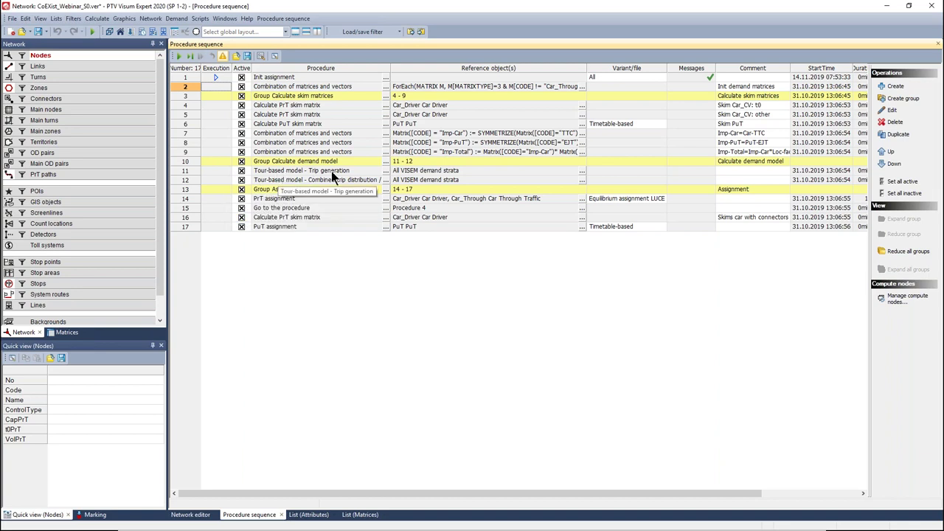
left_click(372, 170)
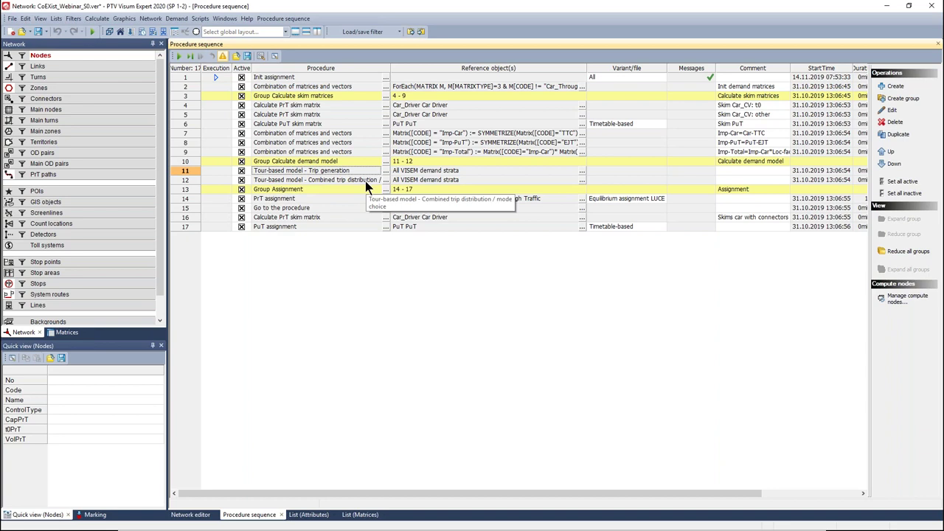
left_click(365, 180)
left_click(360, 198)
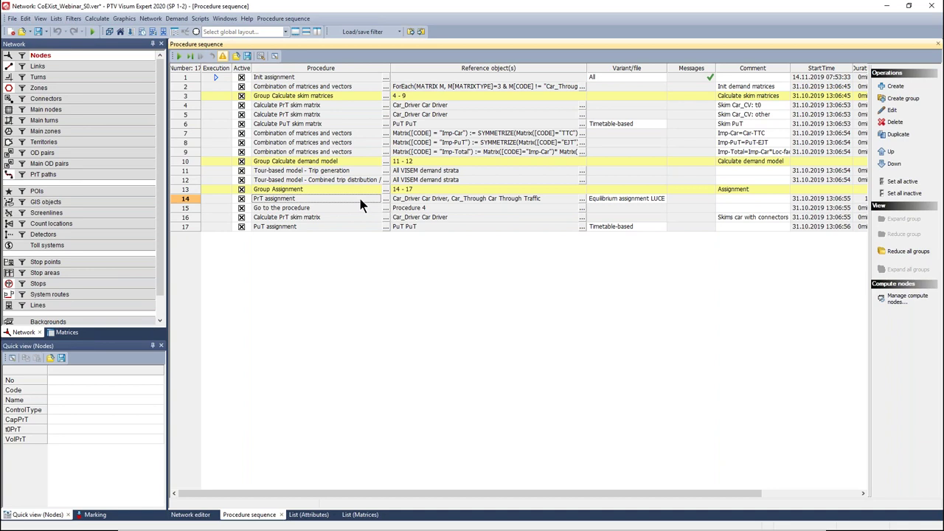
left_click(323, 209)
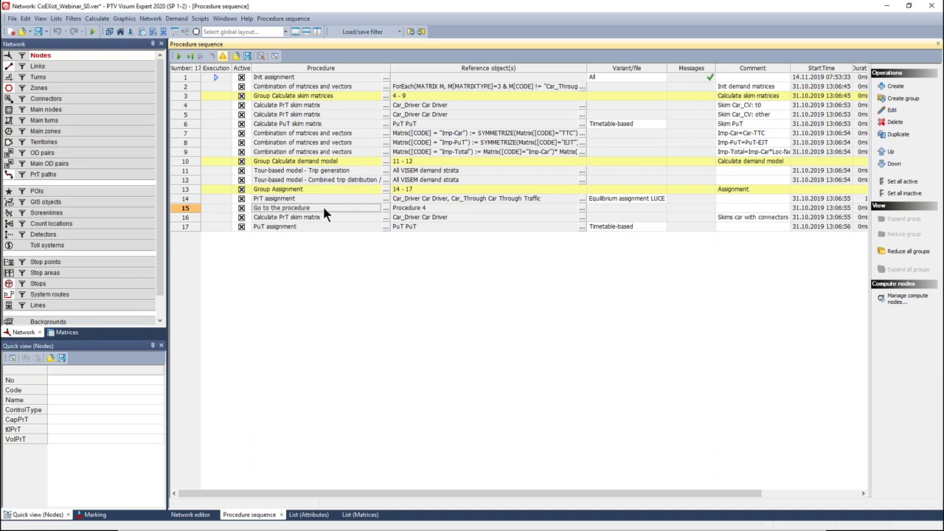
left_click(226, 106)
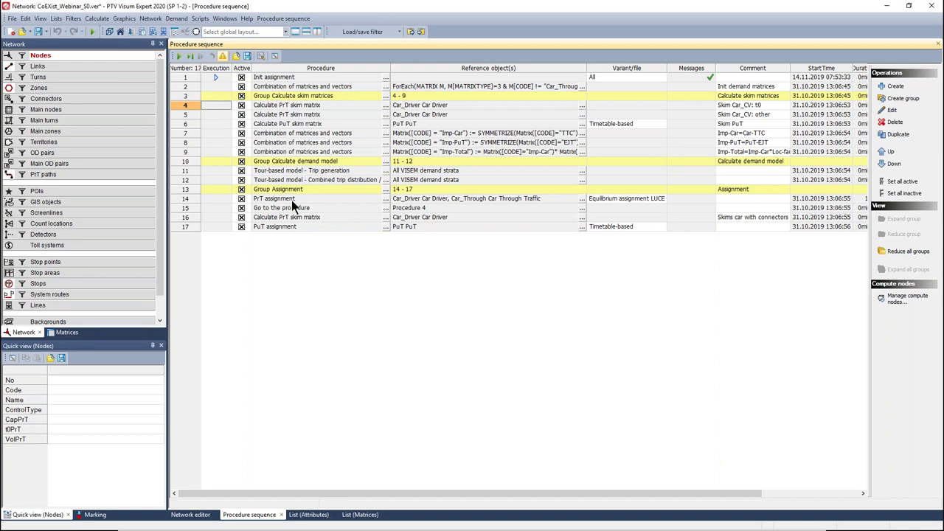
left_click(338, 217)
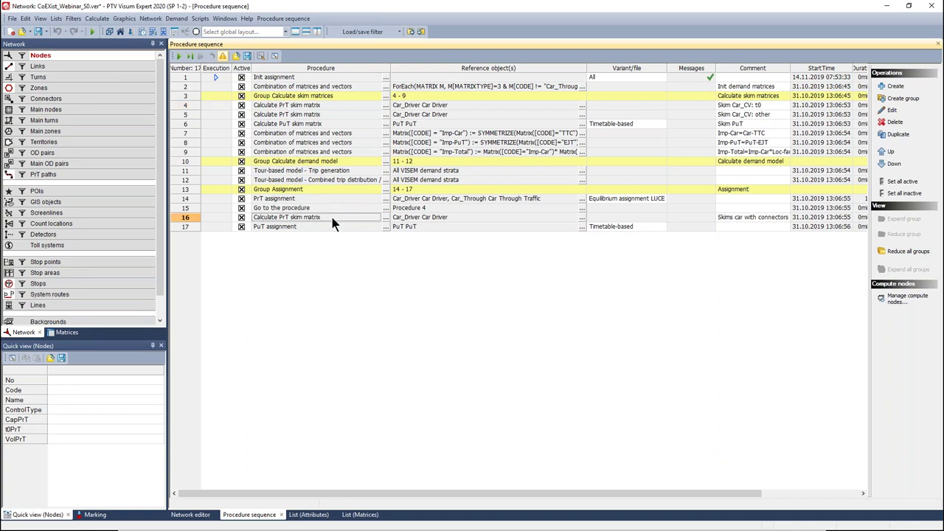
left_click(330, 227)
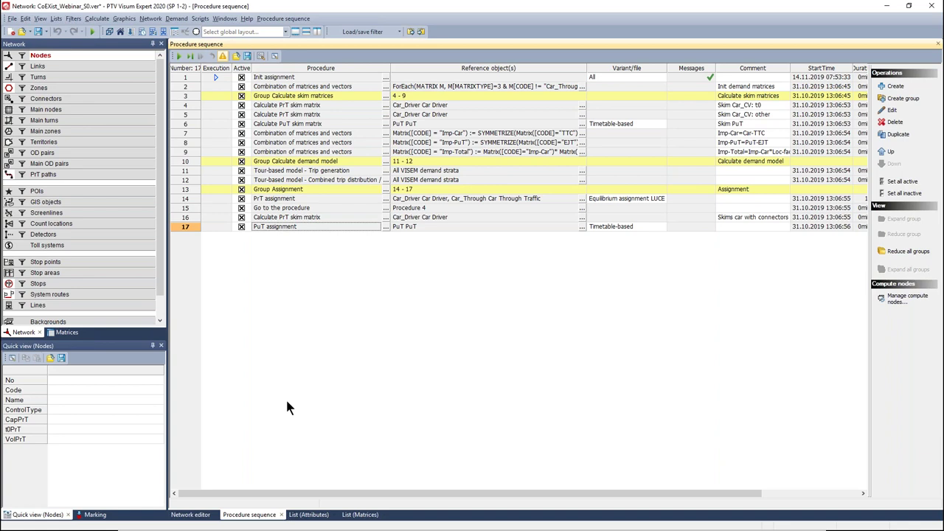
Step: Run the complete procedure sequence and hide the zones in the network view to inspect the Car_CV and Car_Through link volumes
left_click(179, 57)
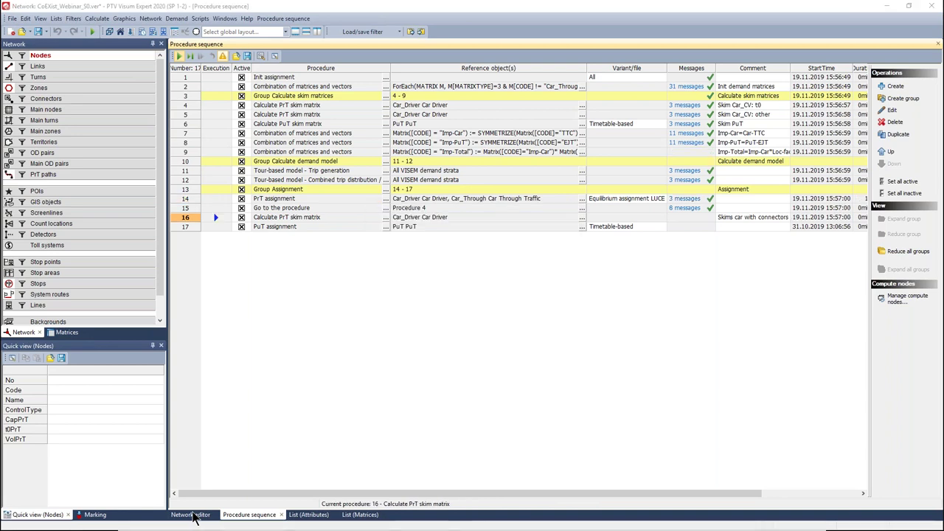
left_click(193, 514)
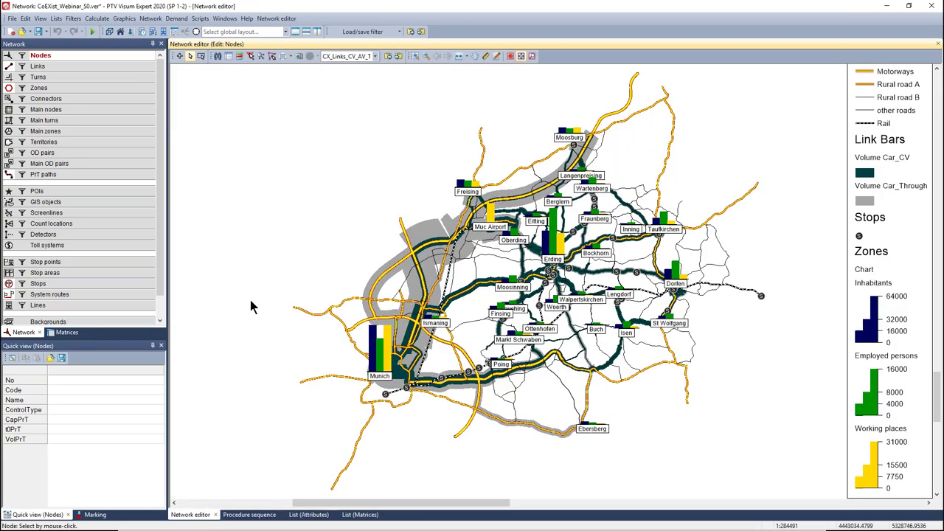
left_click(10, 90)
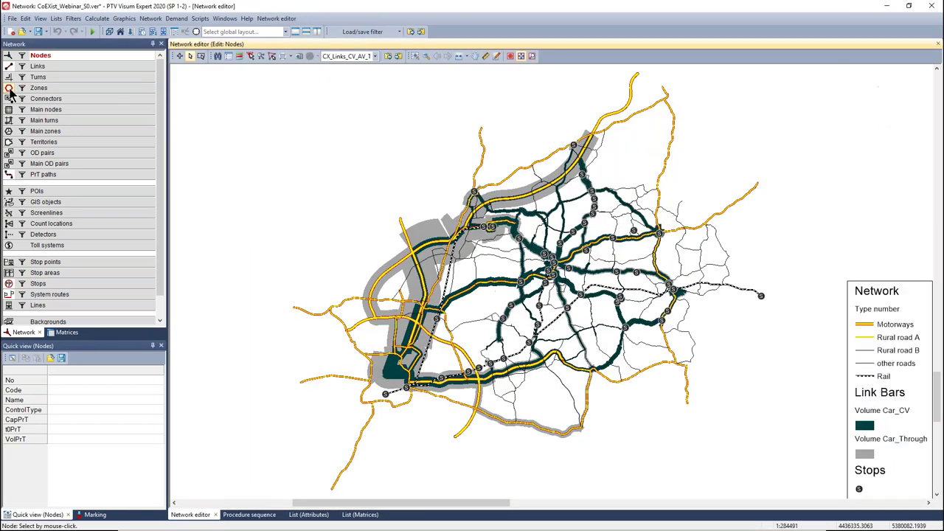
left_click_drag(742, 377, 720, 379)
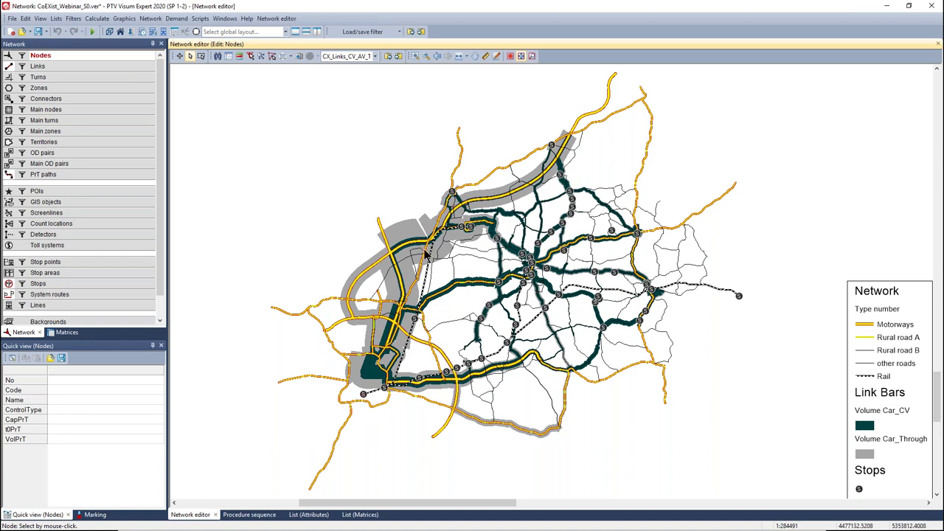
left_click(579, 146)
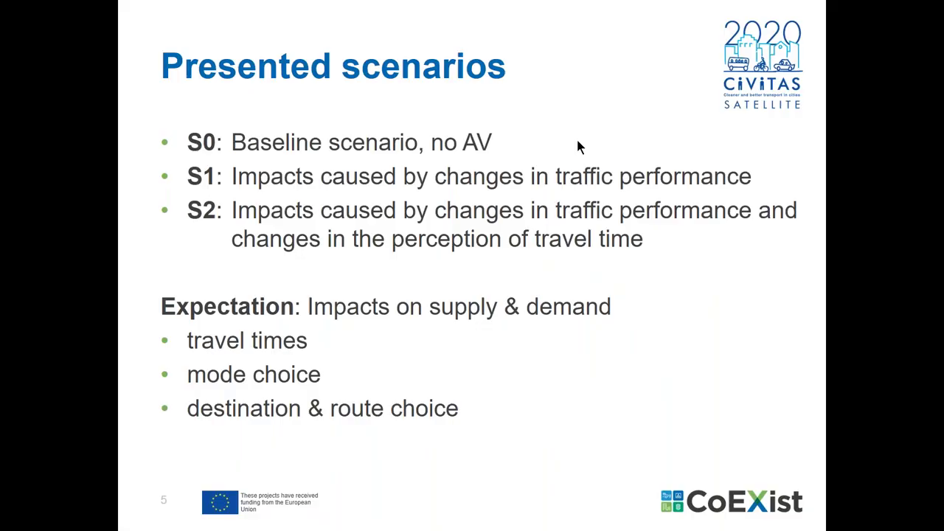
key("Right")
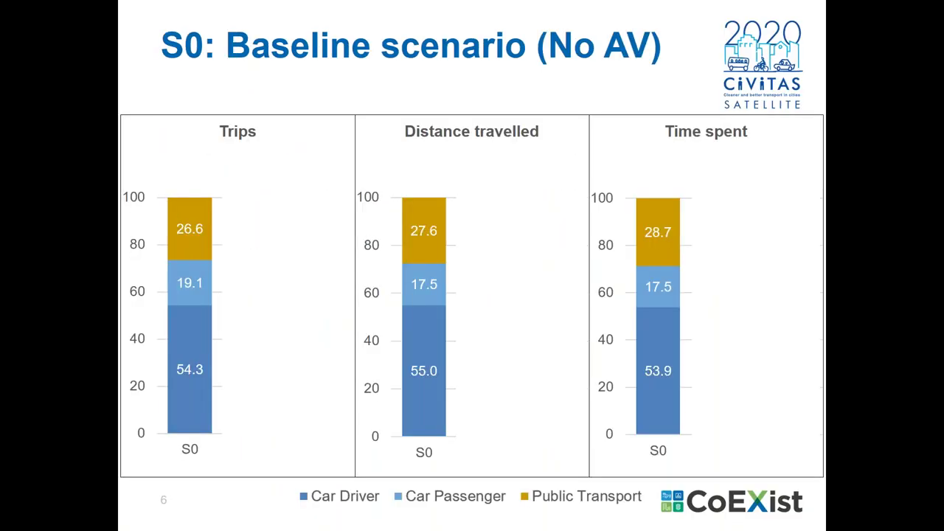
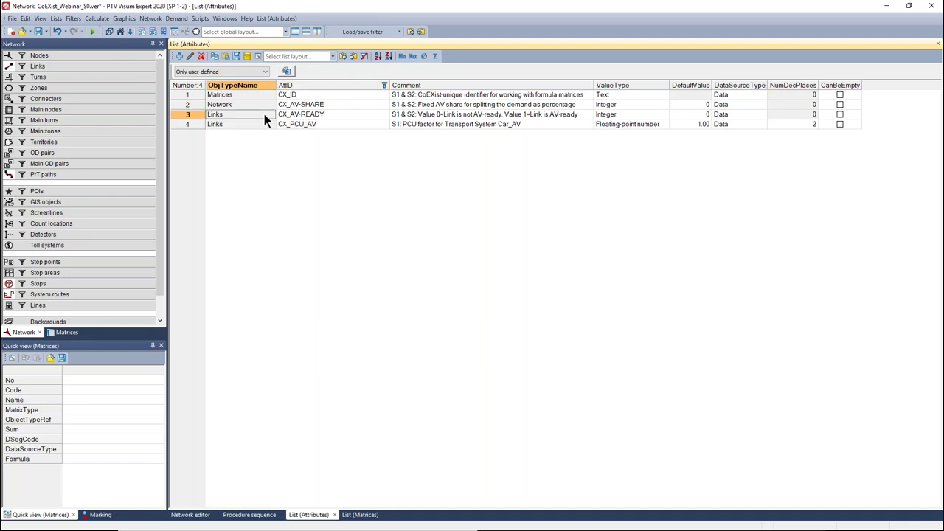
Step: Examine the user-defined link attributes CX_AV-READY and CX_PCU_AV in the attribute list
left_click(343, 115)
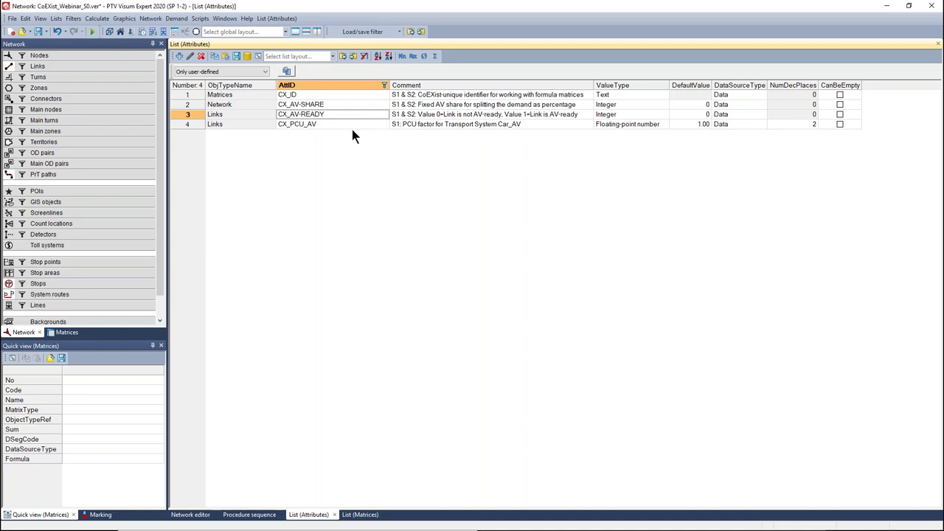
left_click(348, 123)
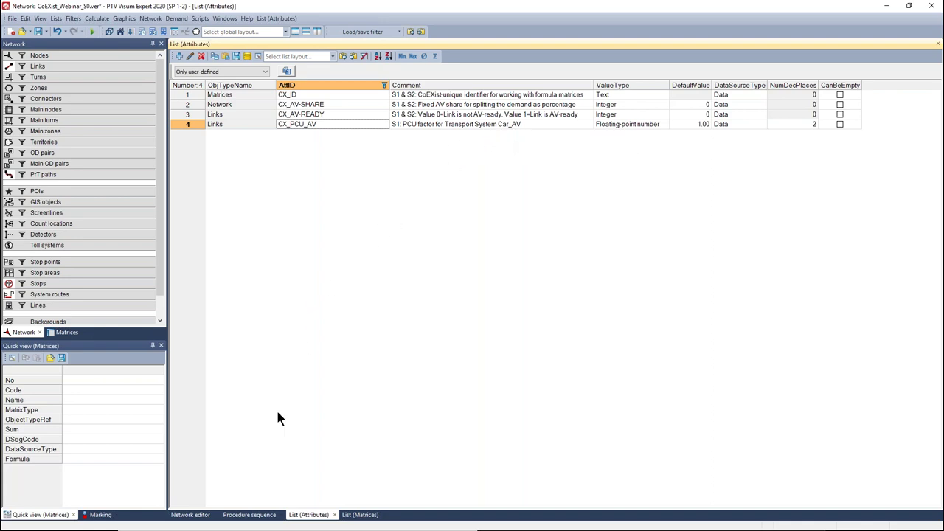
Step: Open the procedure parameters file 01_CoEXist_Procedure_Parameters_-_User_input_settings_for_AV.xml for reading into the procedure sequence
left_click(238, 515)
left_click(236, 57)
left_click_drag(253, 23, 252, 52)
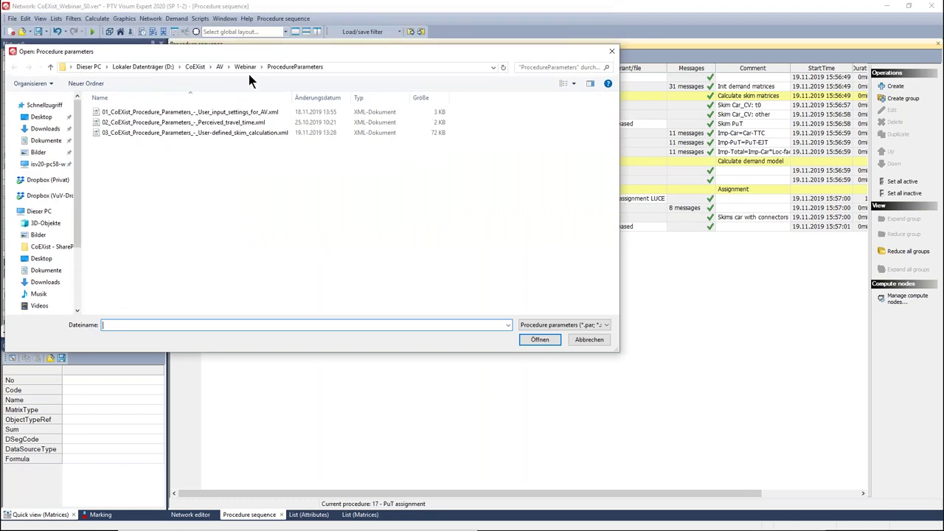
double_click(205, 112)
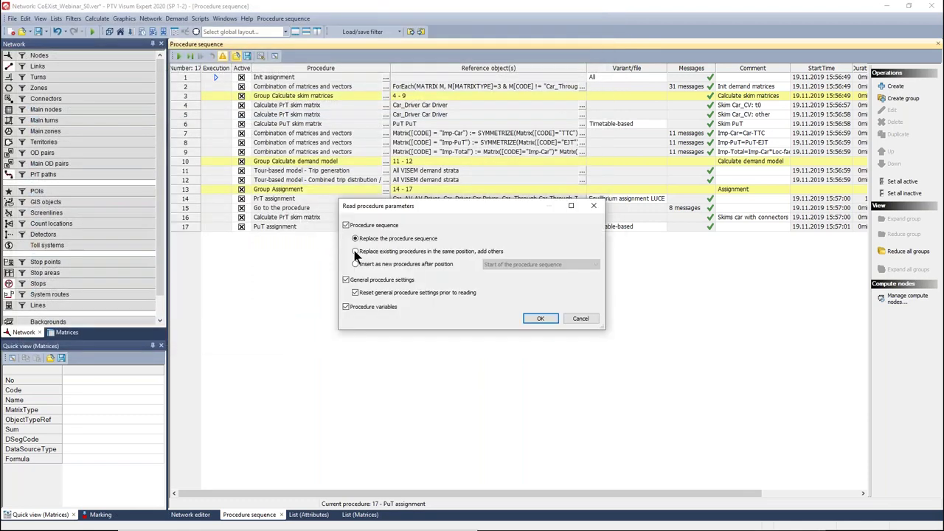
Step: Insert the file's procedures as new ones after position 2, leaving out the general procedure settings and procedure variables
left_click(355, 264)
left_click(347, 280)
left_click(346, 307)
left_click(584, 261)
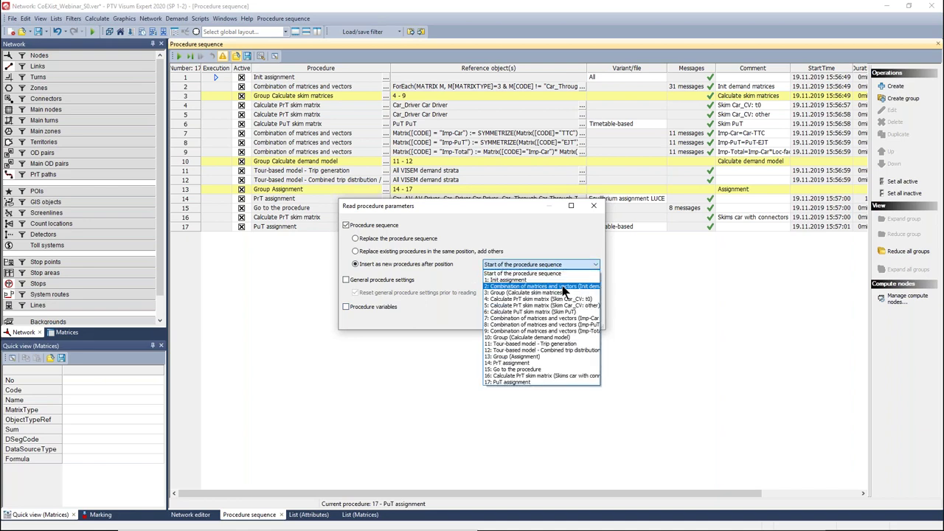
left_click(561, 286)
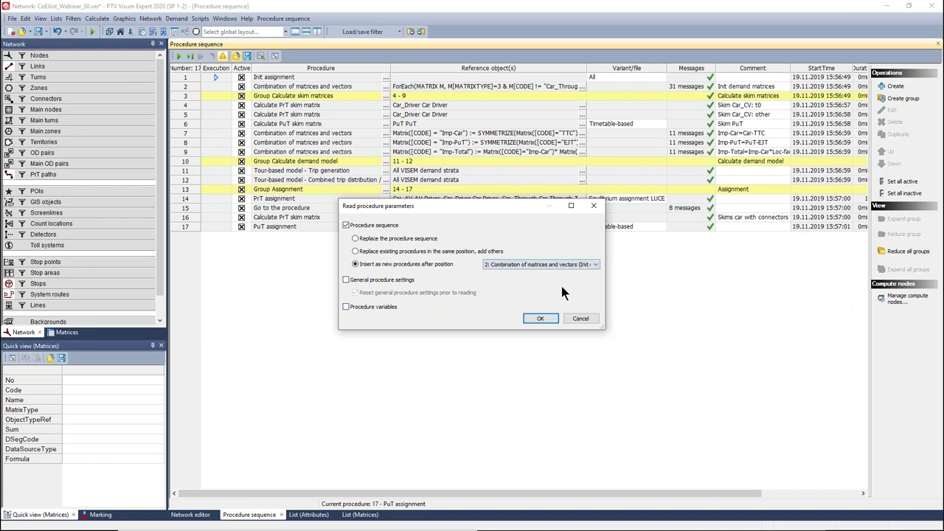
left_click(540, 318)
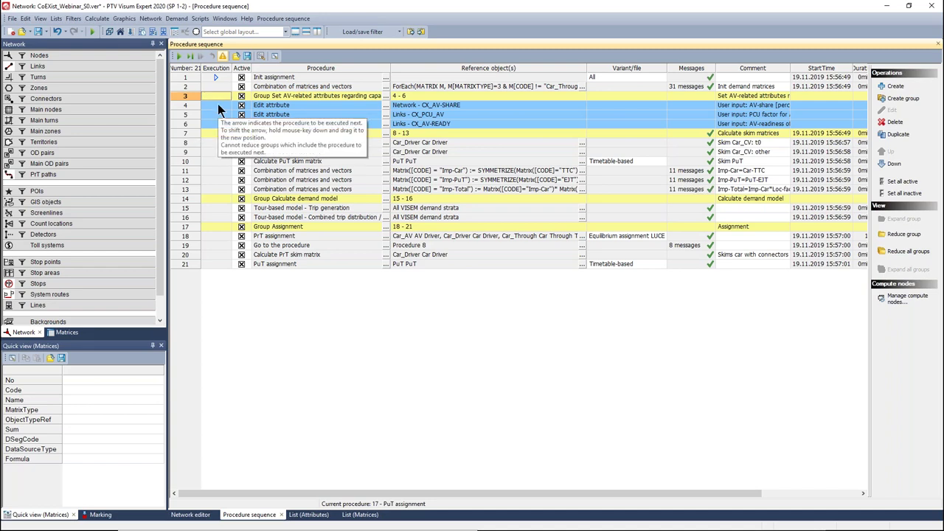
Step: Review the terms that the inserted Edit attribute procedures define for CX_AV-SHARE, CX_PCU_AV and CX_AV-READY
double_click(219, 105)
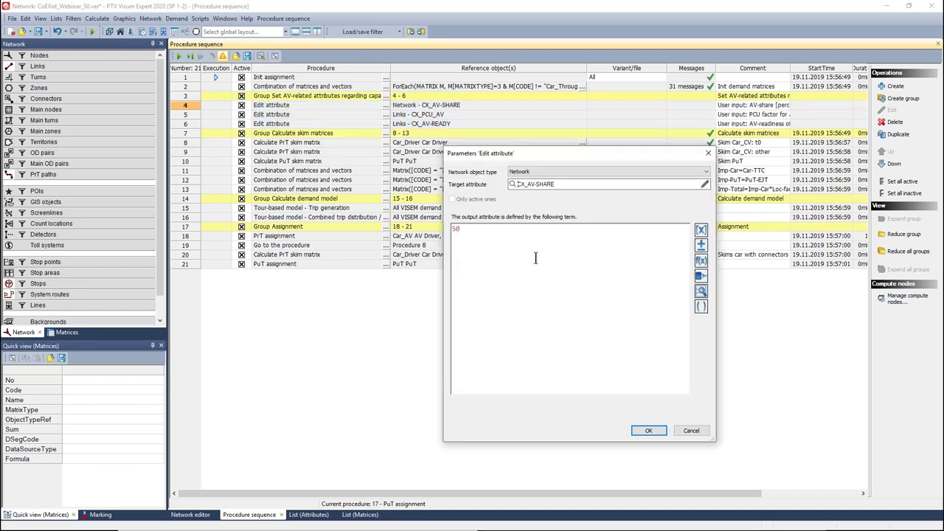
left_click(471, 234)
left_click(657, 432)
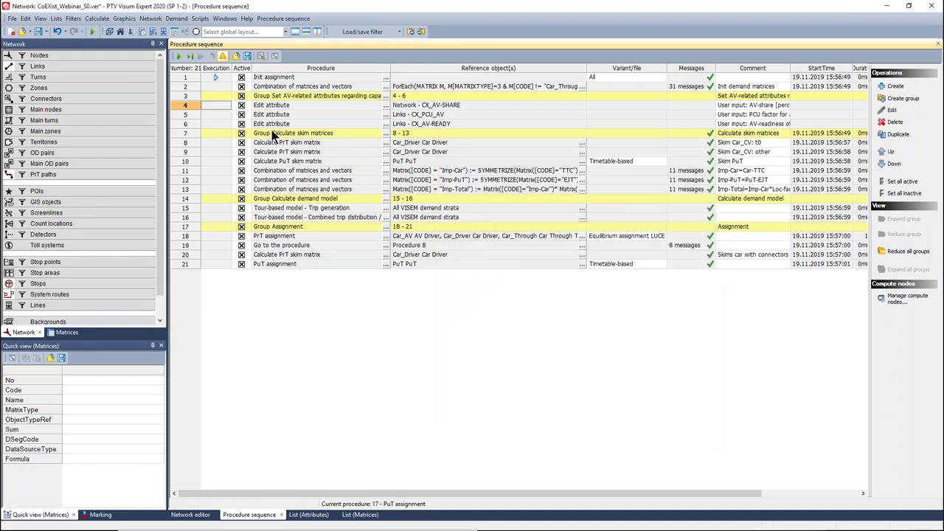
double_click(213, 114)
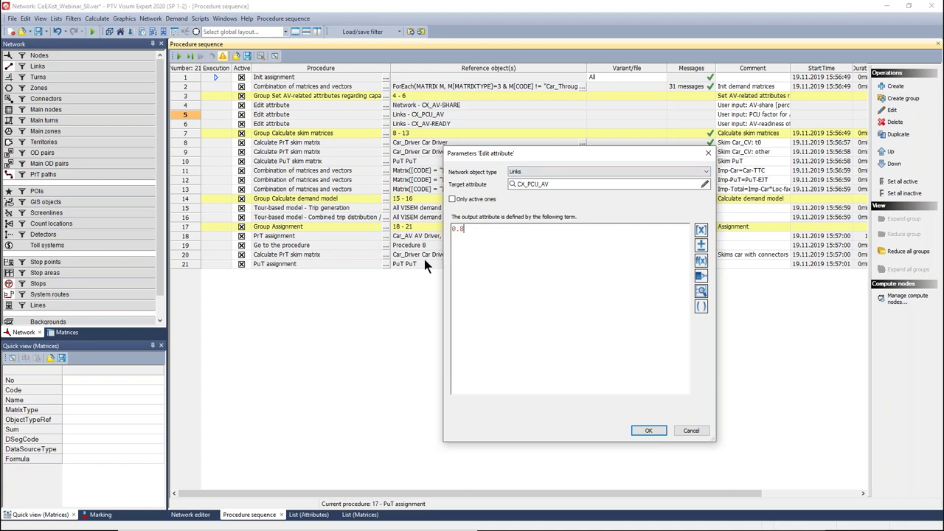
left_click(649, 431)
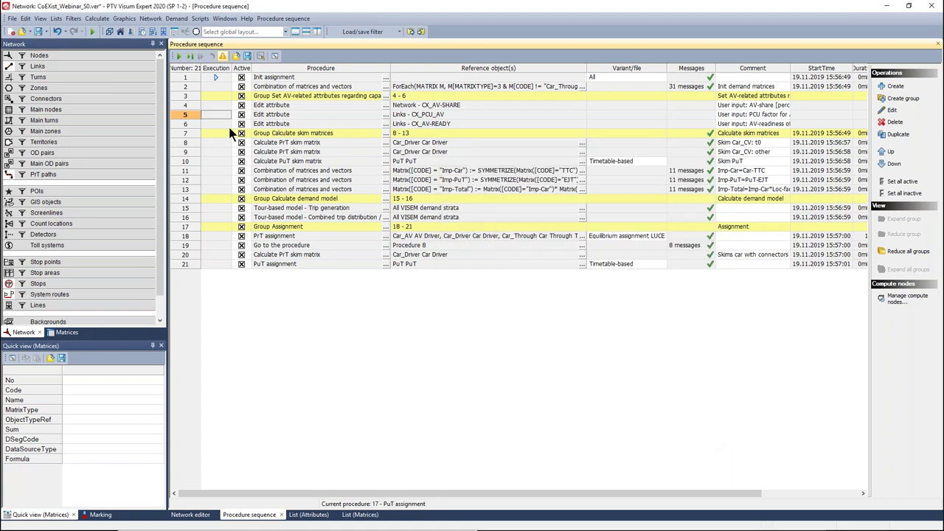
double_click(216, 123)
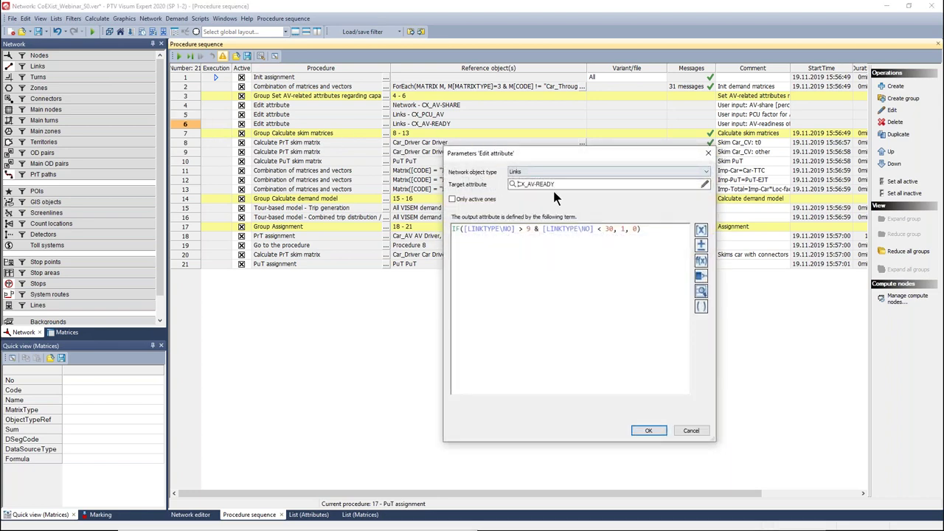
left_click(561, 260)
left_click(648, 430)
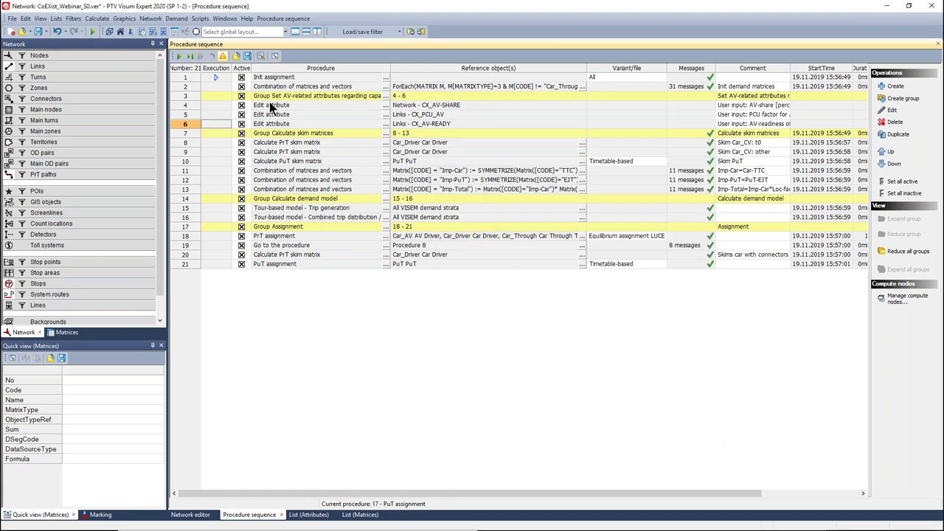
Step: Execute the marked CX_AV-READY attribute procedure and display the network with the CX_Links_AV-ready graphic parameters
right_click(214, 122)
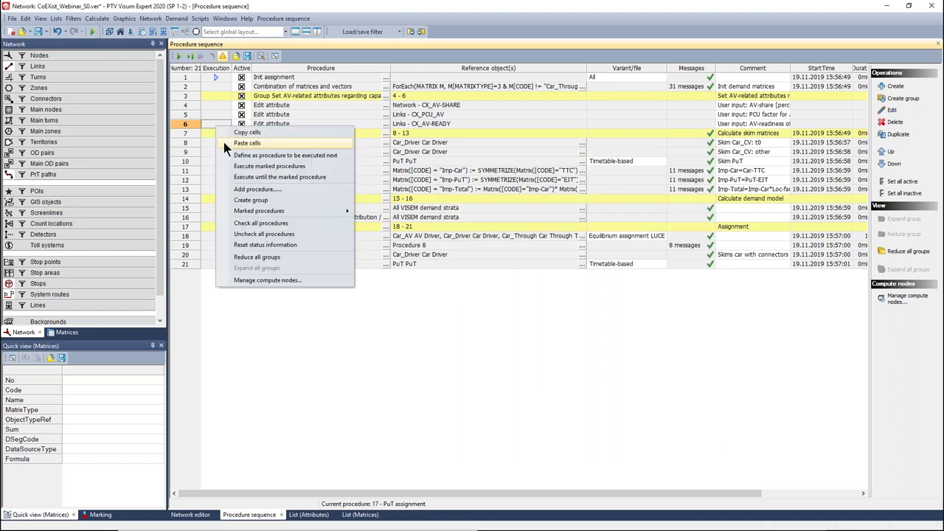
left_click(269, 164)
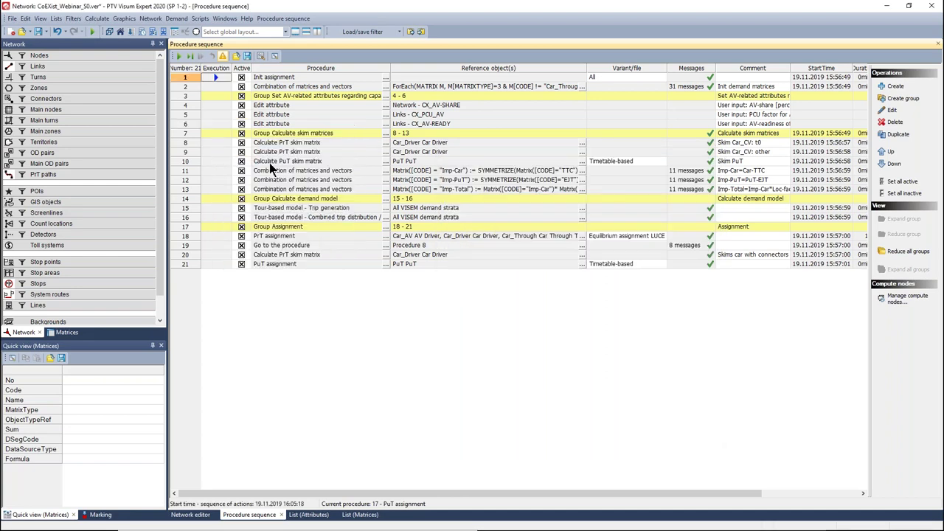
left_click(193, 514)
left_click(368, 57)
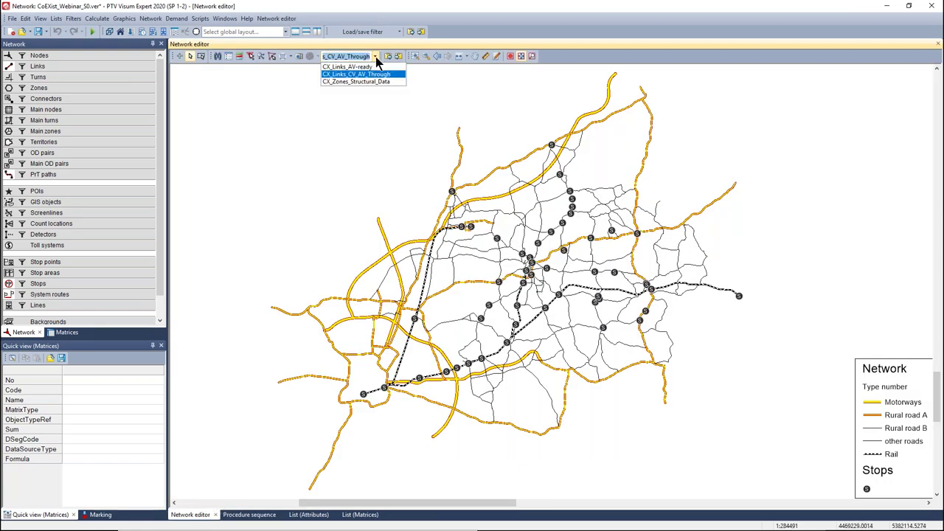
left_click(368, 65)
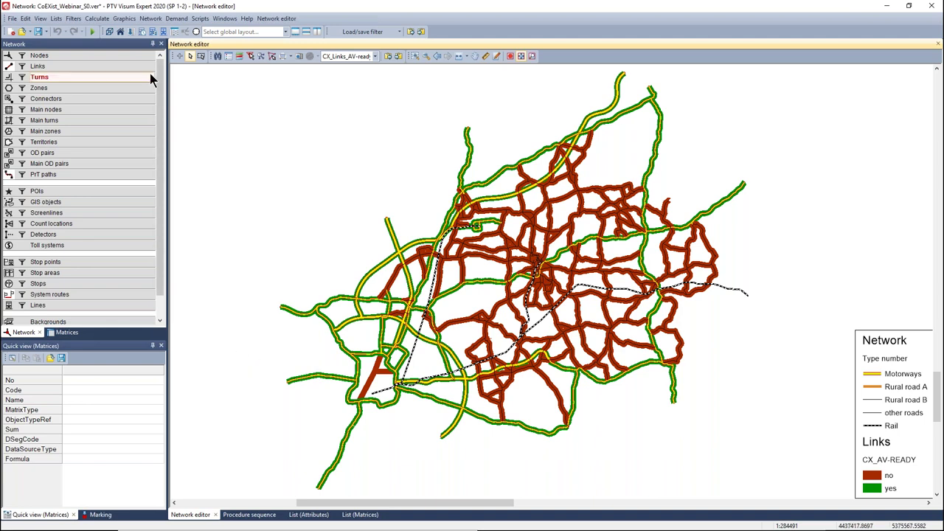
Step: Open the link VD functions in the general procedure settings for PrT and examine the existing BPR function and link types
left_click(97, 18)
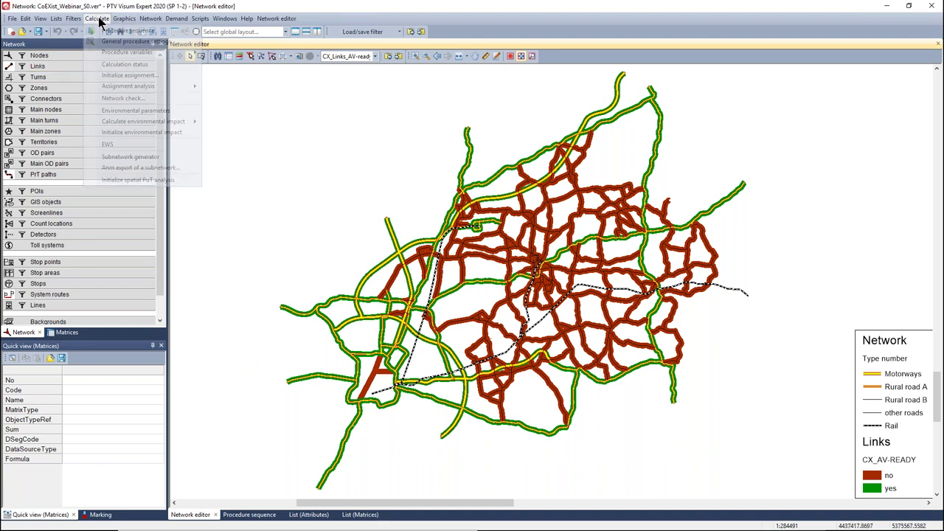
left_click(185, 41)
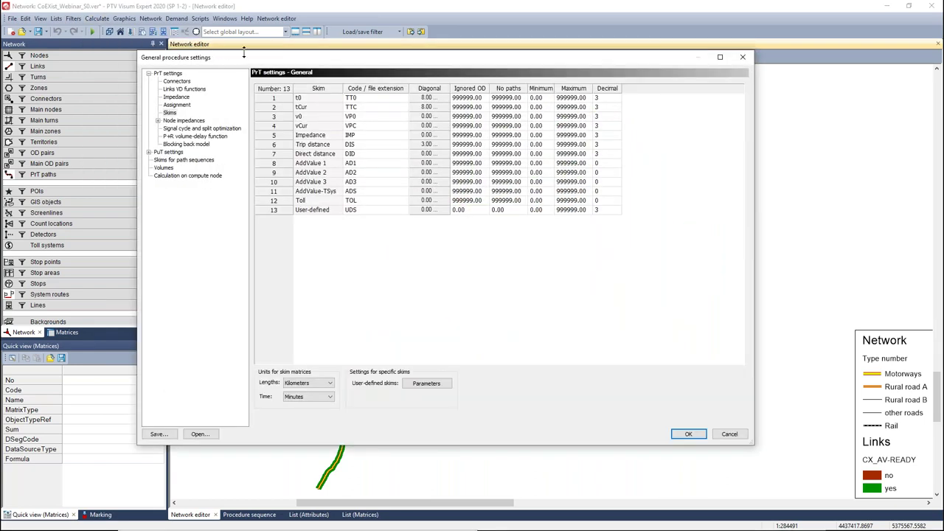
left_click(170, 97)
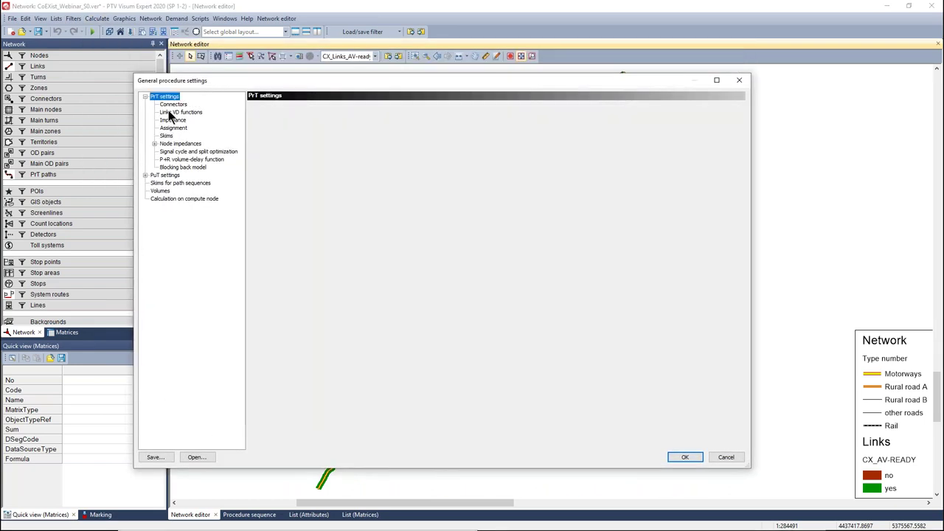
left_click(179, 113)
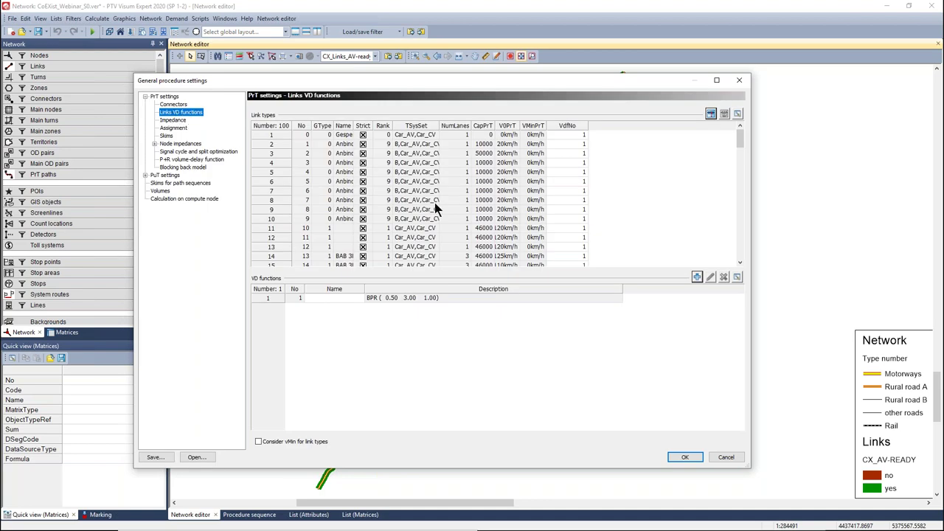
left_click(458, 297)
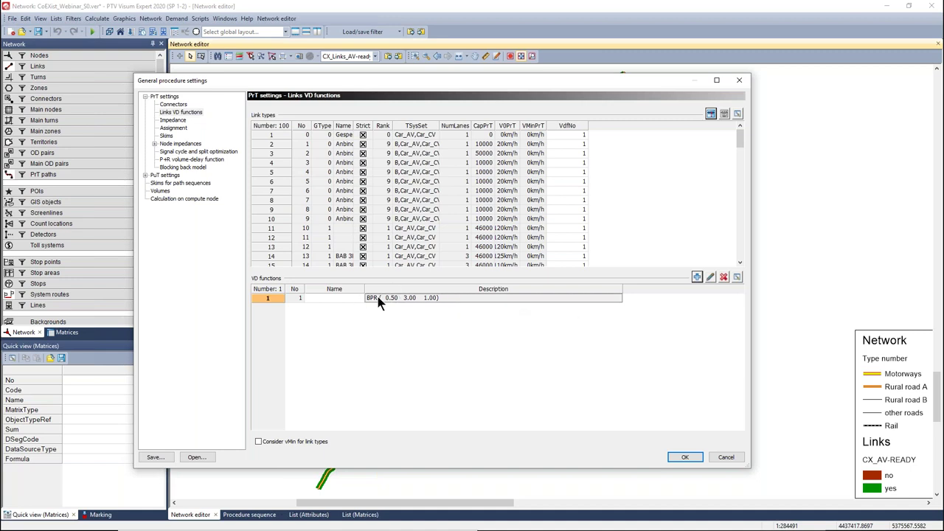
mouse_move(738, 133)
left_mouse_down()
mouse_move(739, 252)
mouse_move(741, 133)
left_mouse_up()
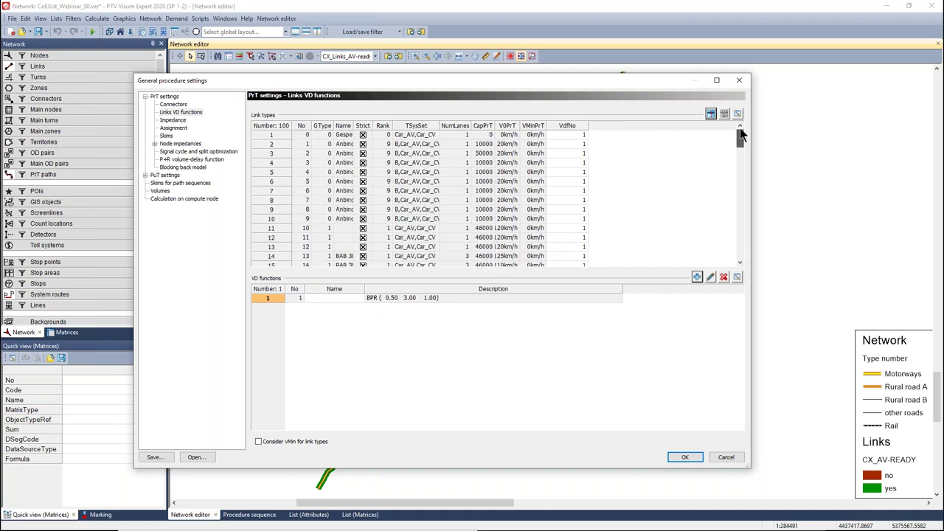
left_click(603, 339)
Step: Create a volume-delay function named "BPR with AV" of the user-defined type CX_AV_PCU_BPR_Webinar
left_click(697, 277)
left_click(370, 174)
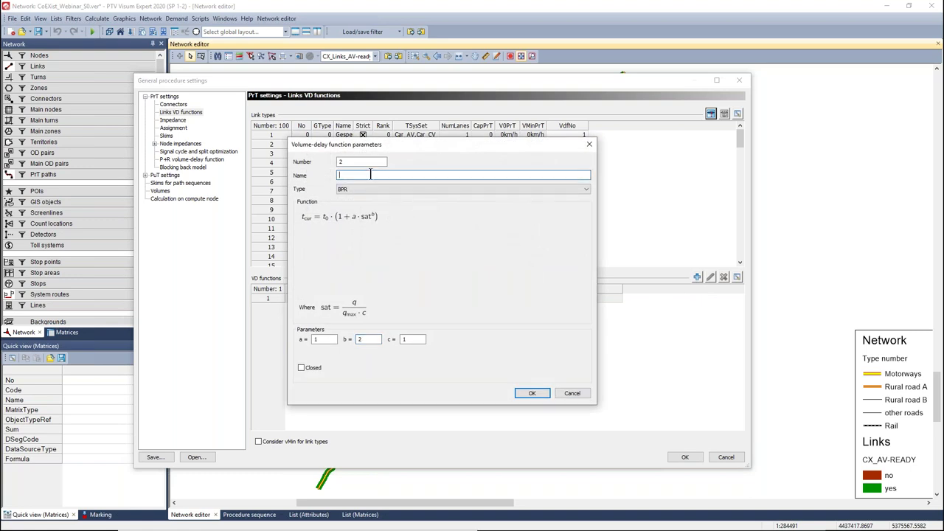
type("BPR with AV")
left_click(436, 188)
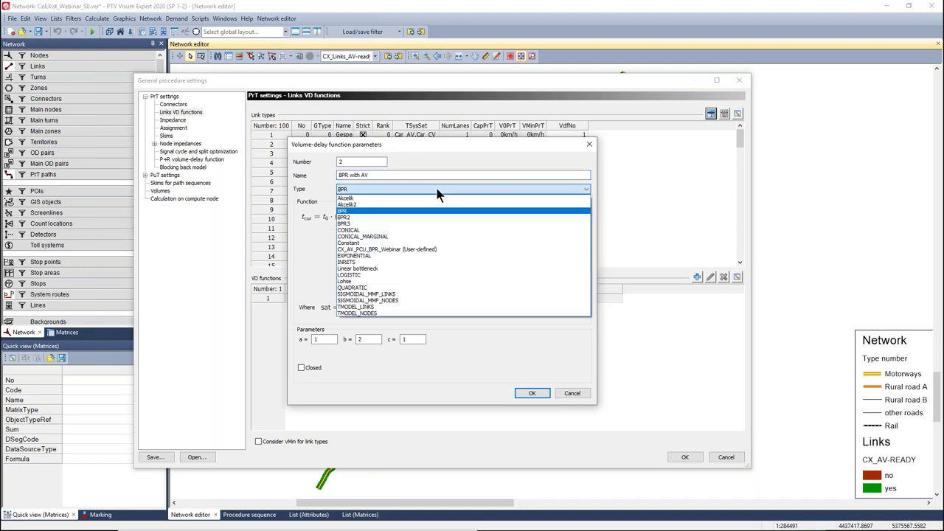
left_click(449, 254)
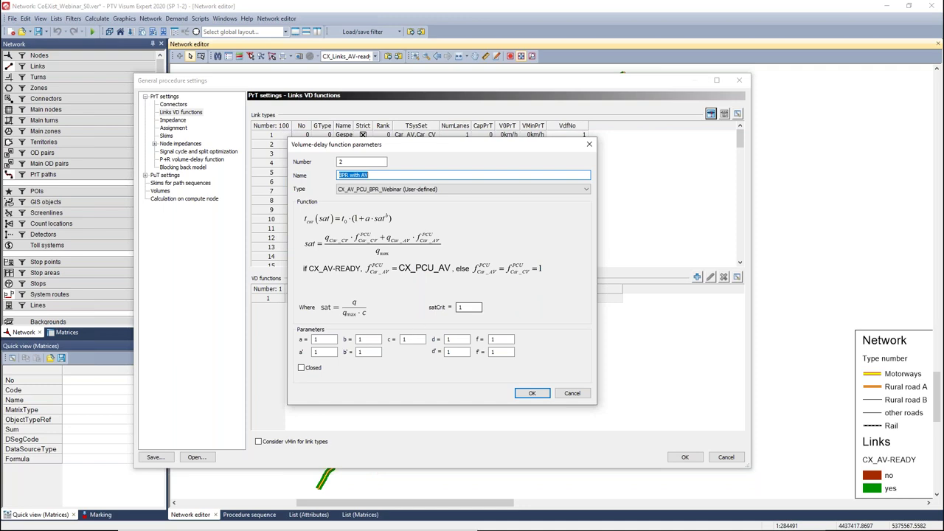
Step: Set parameter a to 0.5 and b to 3 for the new volume-delay function and confirm it
left_click(324, 339)
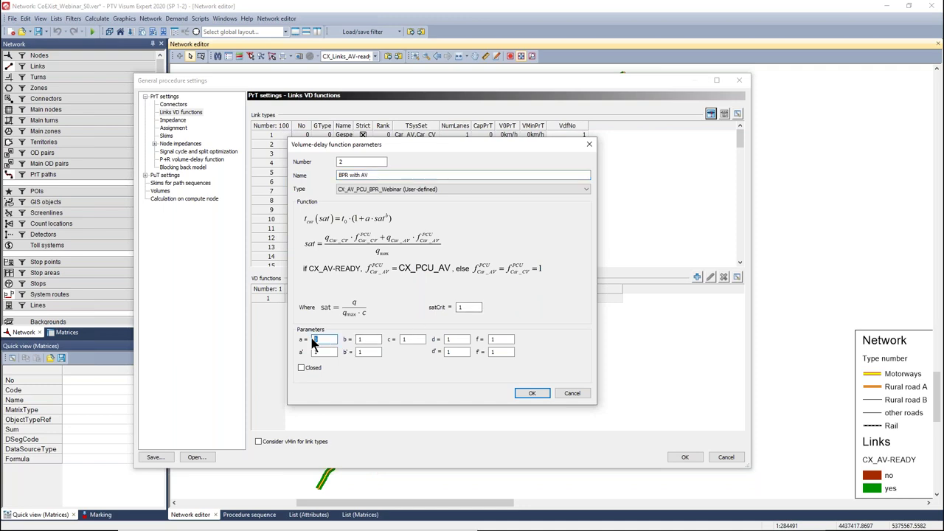
key("BackSpace")
type("0.5")
key("Tab")
left_click_drag(451, 144, 632, 146)
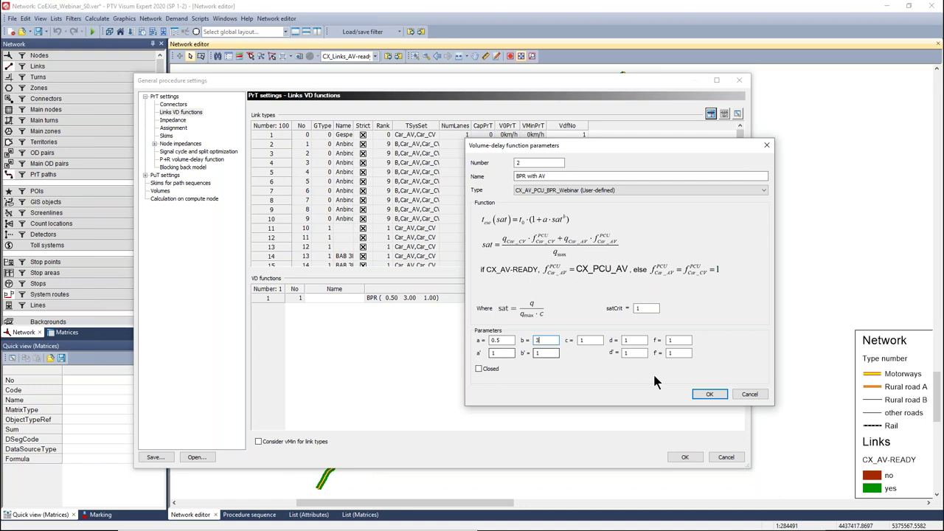
left_click(708, 394)
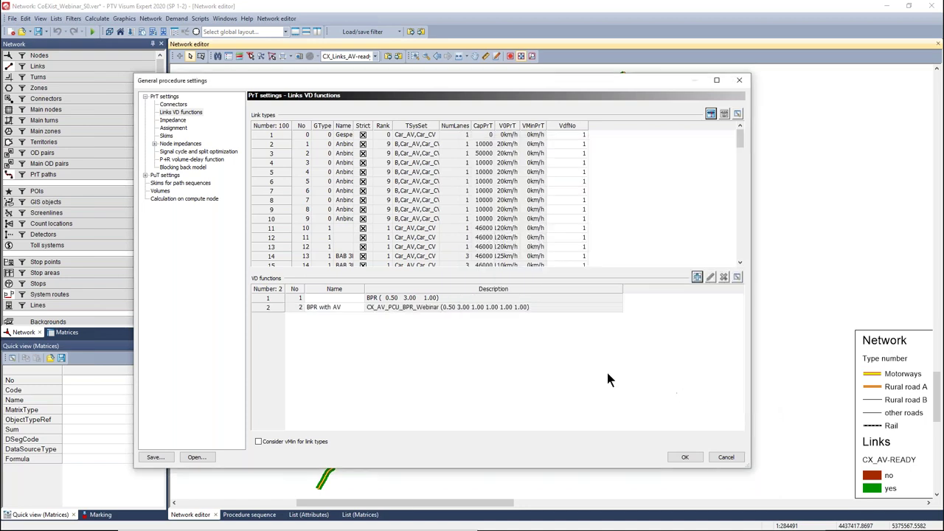
Step: Assign volume-delay function 2 to all link types and confirm the general procedure settings
left_click_drag(740, 139, 740, 253)
left_click(576, 256, "shift")
type("2")
key("Return")
scroll(639, 220, "up", 20)
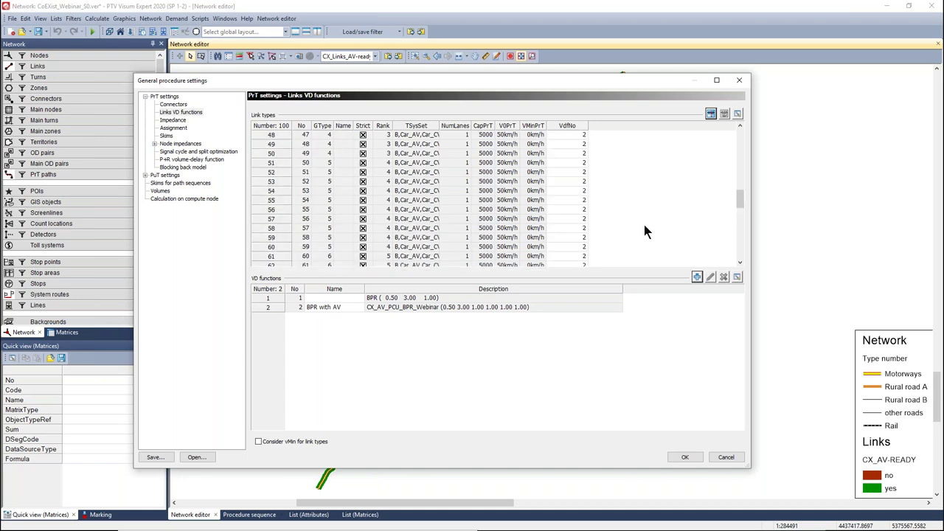
left_click(682, 458)
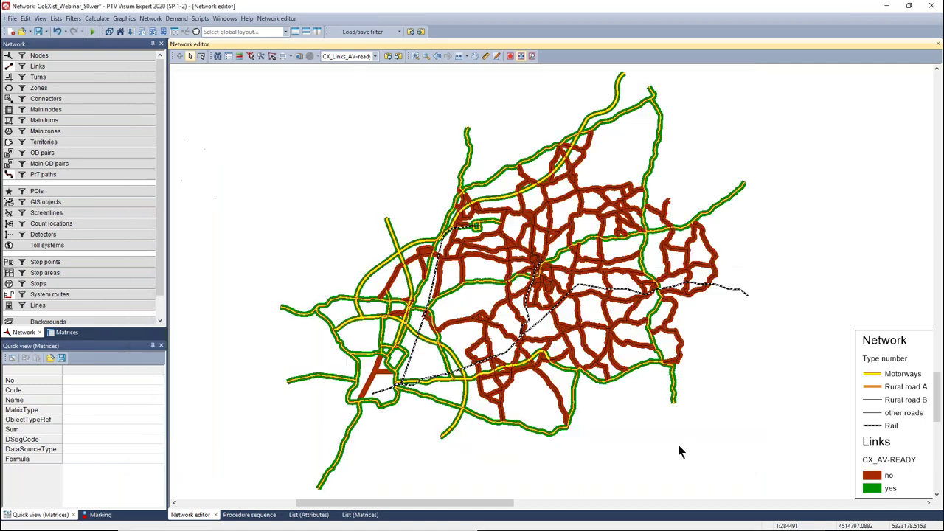
Step: Run the full procedure sequence with the added AV attribute procedures and the new volume-delay function
left_click(248, 514)
left_click(178, 57)
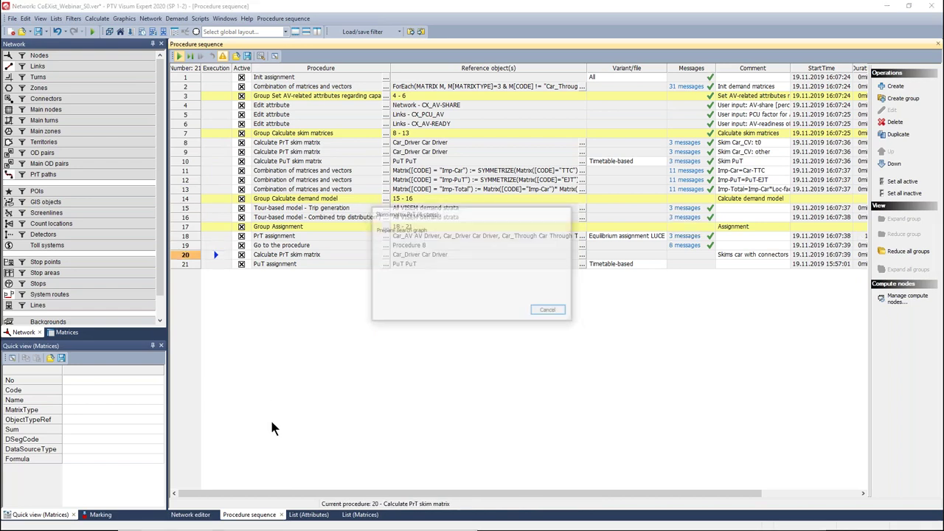
Step: Display the network with the CX_Links_CV_AV_Through graphic parameters to examine link volumes of conventional, automated and through cars
left_click(193, 514)
left_click(376, 56)
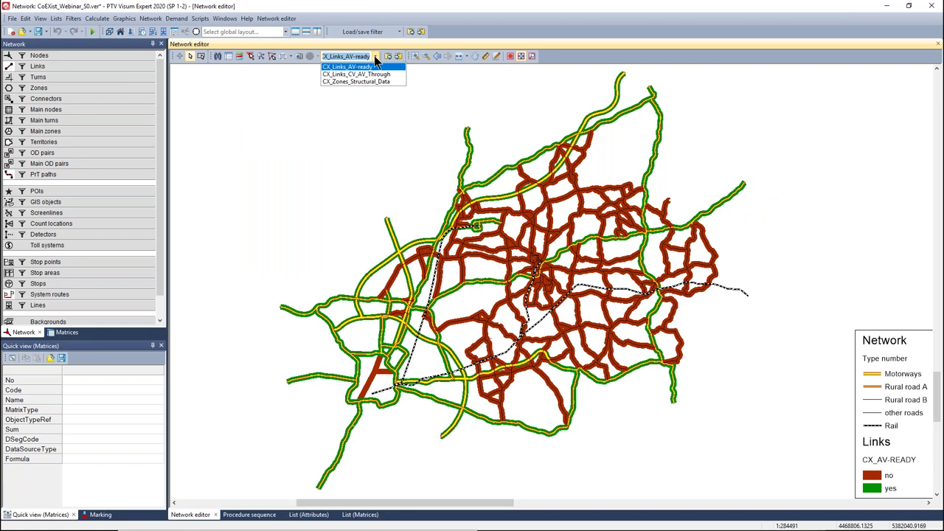
left_click(362, 74)
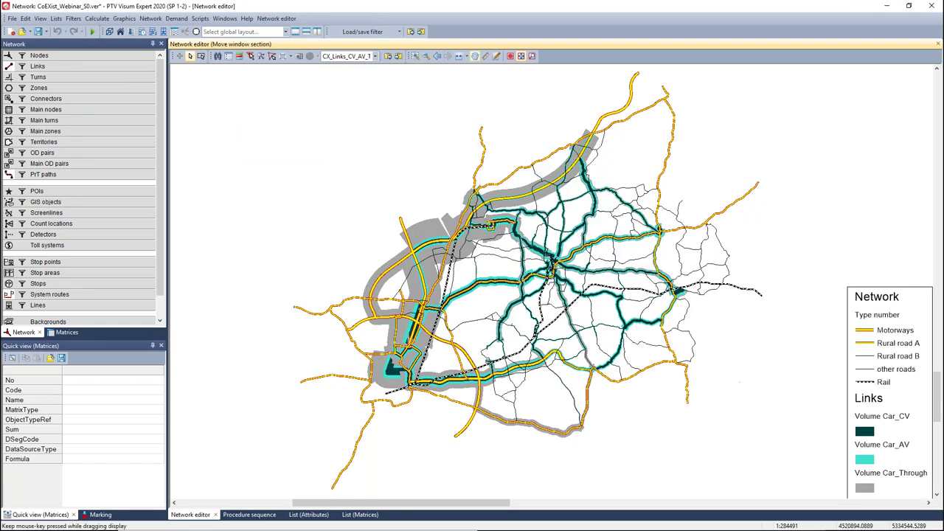
left_click_drag(732, 374, 720, 376)
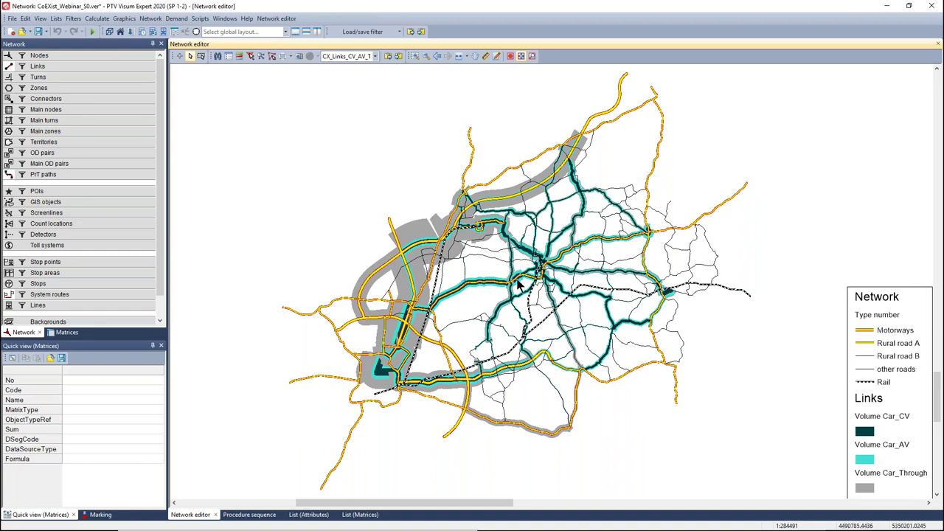
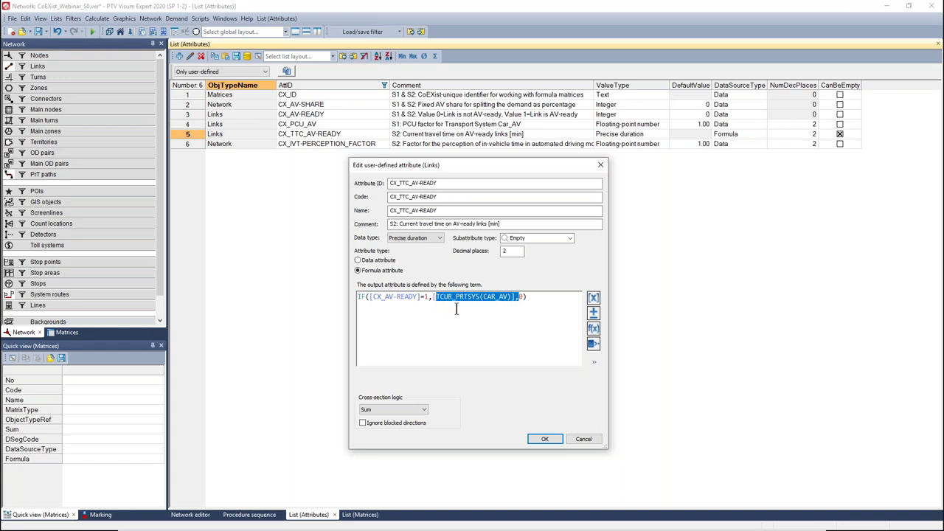
Step: Review the formula of the link attribute CX_TTC_AV-READY, confirm it, and look at the CX_IVT-PERCEPTION_FACTOR network attribute
left_click(433, 299)
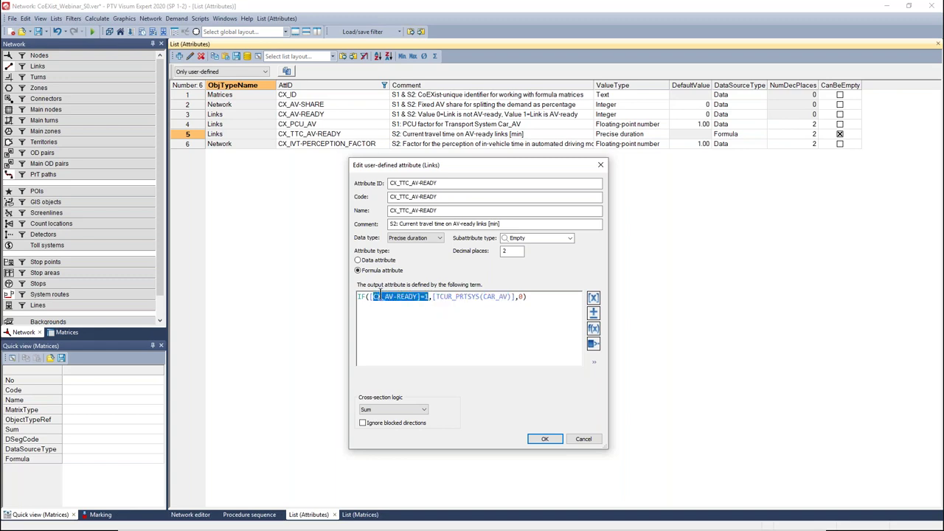
left_click(535, 297)
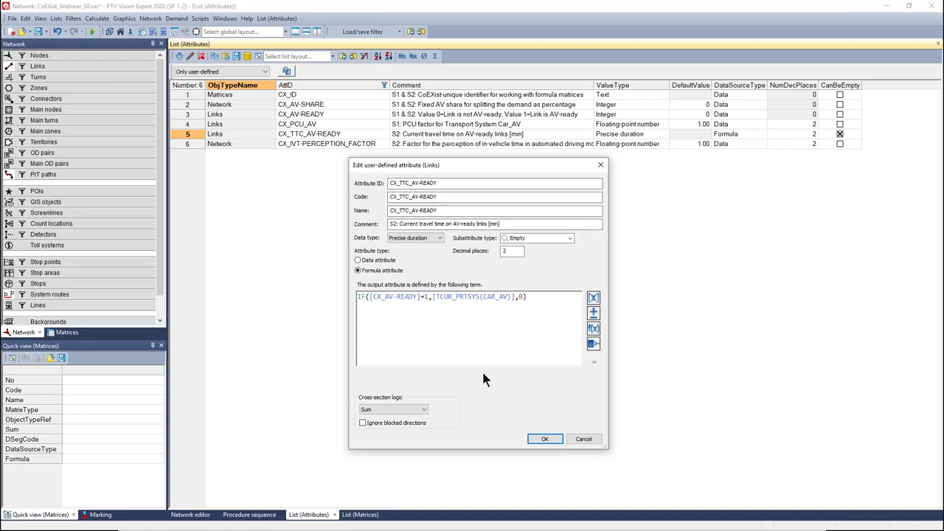
left_click(546, 440)
left_click(377, 144)
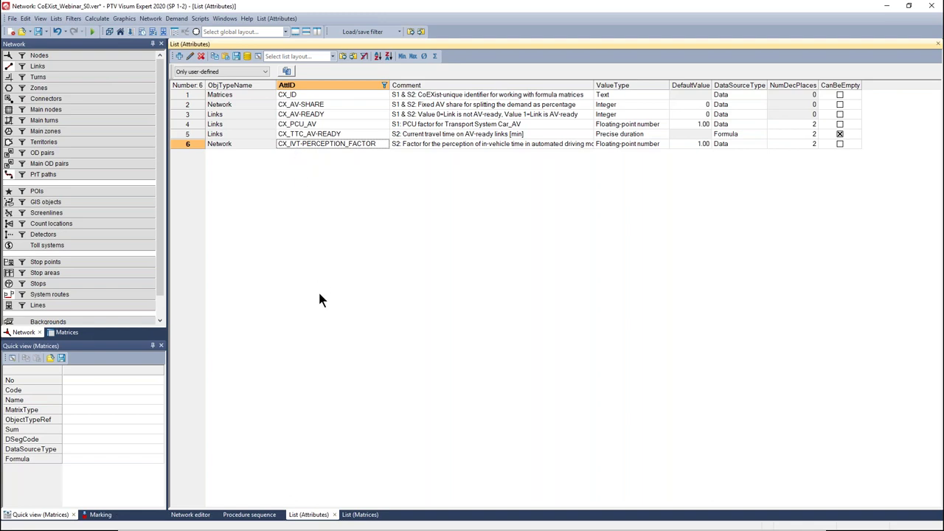
Step: Read the 02_CoEXist procedure parameters file as new procedures after position 6, excluding general procedure settings and procedure variables
left_click(251, 515)
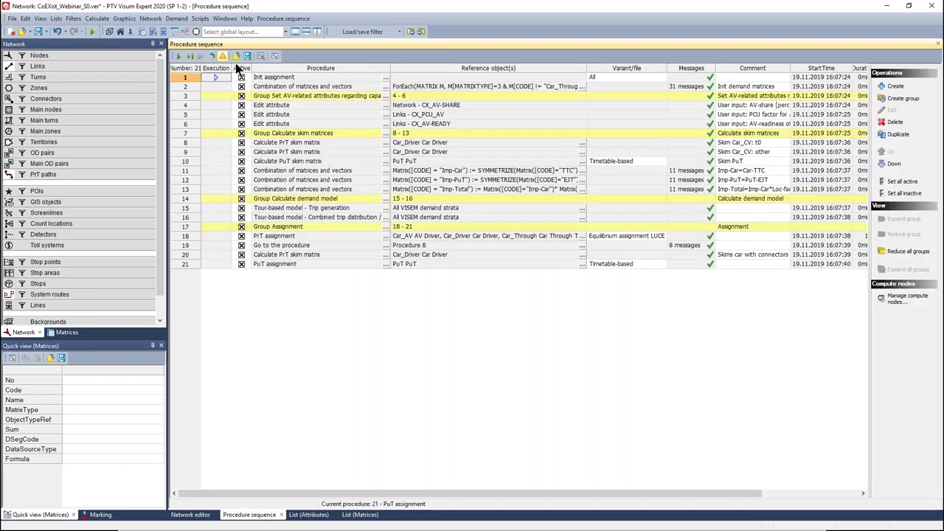
left_click(236, 54)
double_click(163, 123)
left_click(355, 264)
left_click(346, 280)
left_click(346, 307)
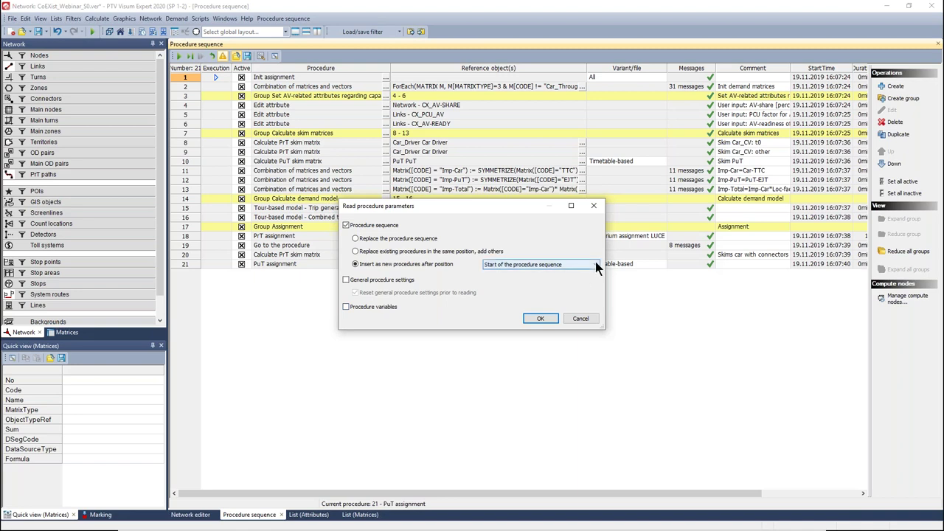
left_click(595, 264)
left_click(536, 312)
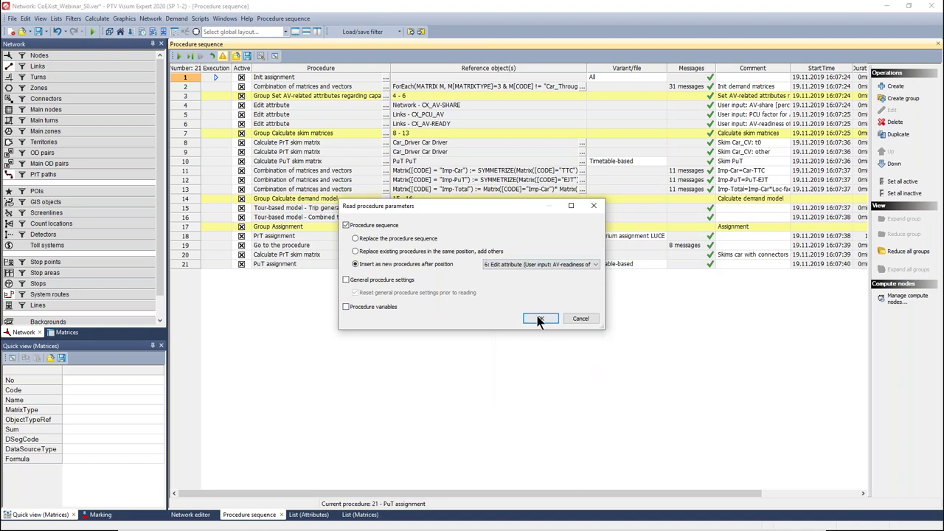
left_click(539, 316)
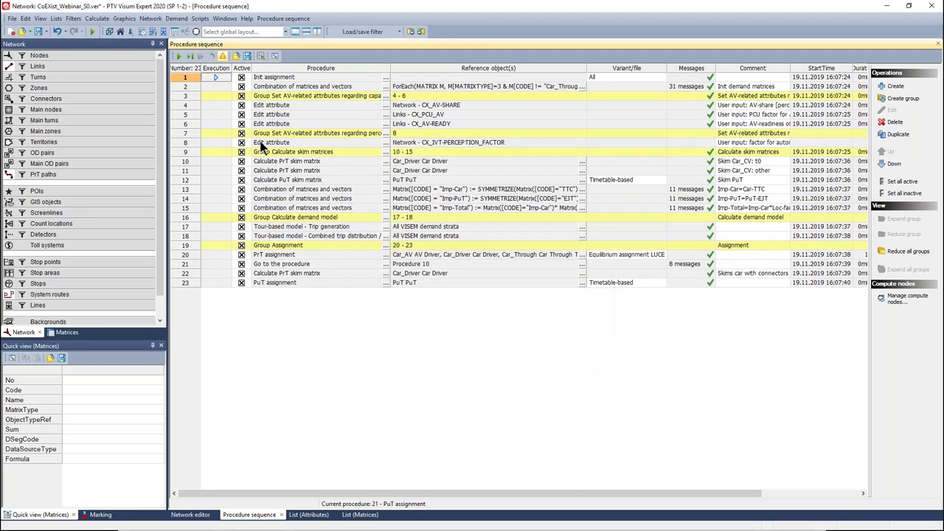
Step: Review the term of the inserted procedure that edits CX_IVT-PERCEPTION_FACTOR and confirm its parameters
left_click(220, 144)
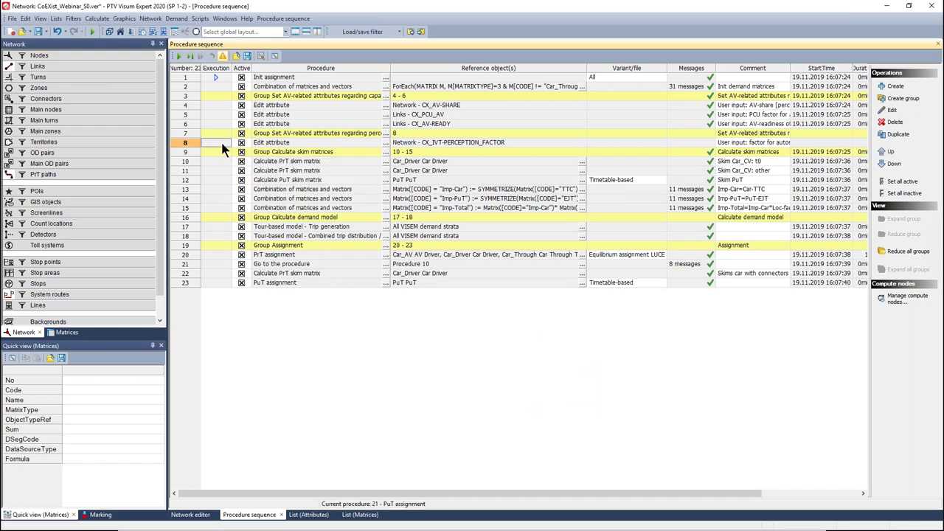
double_click(221, 141)
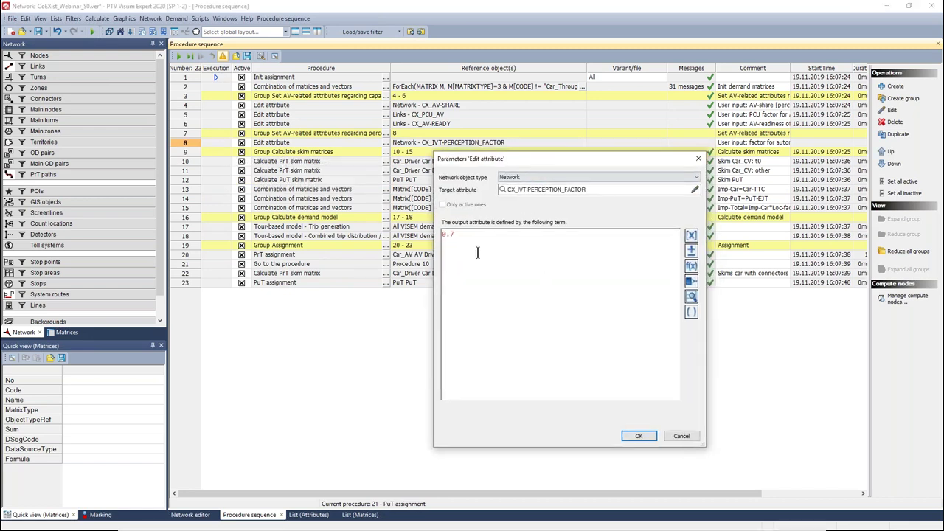
left_click(516, 239)
left_click(644, 435)
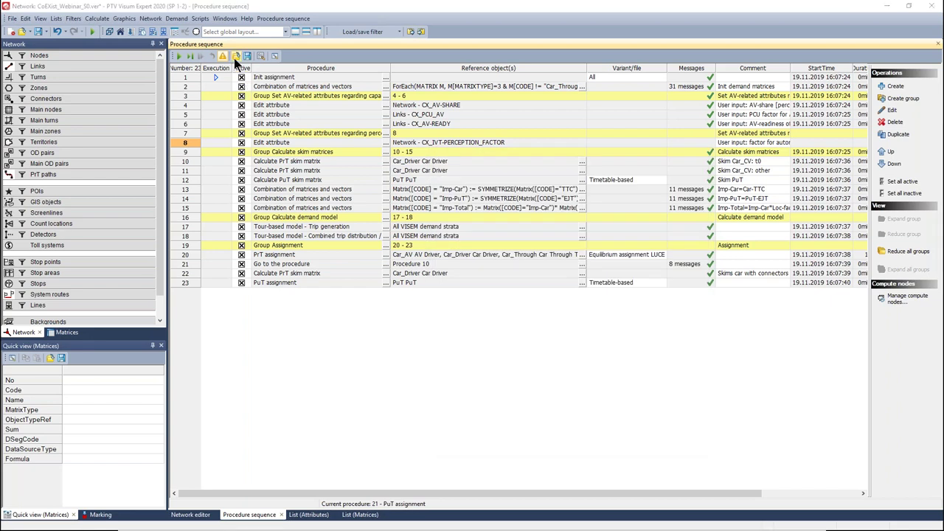
Step: Insert 03_CoEXist_Procedure_Parameters_-_User-defined_skim_calculation.xml as new procedures after position 11, excluding general procedure settings and procedure variables
left_click(235, 57)
double_click(188, 133)
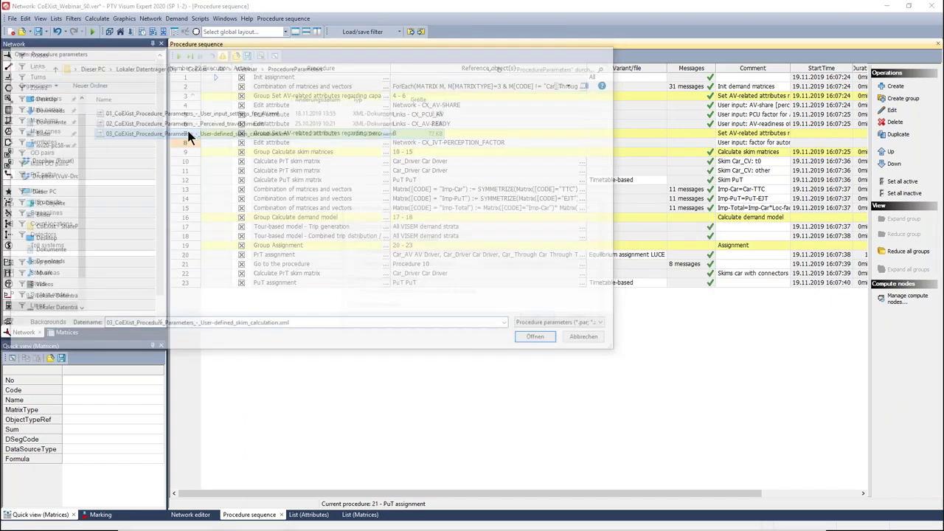
left_click(355, 264)
left_click(346, 279)
left_click(346, 306)
left_click(577, 264)
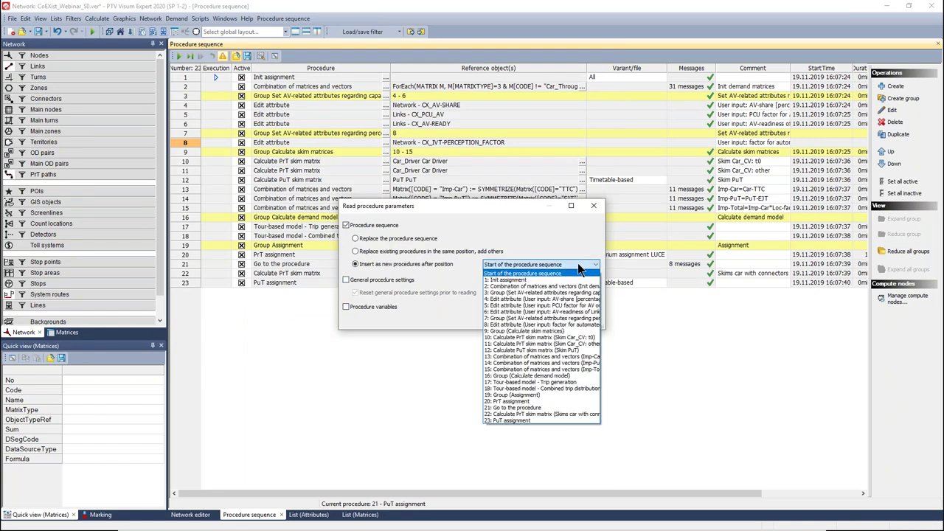
left_click(532, 345)
left_click(539, 319)
Step: Review the parameters of the inserted Car_AV skim matrix procedure, checking the user-defined skim, and confirm them
left_click(219, 177)
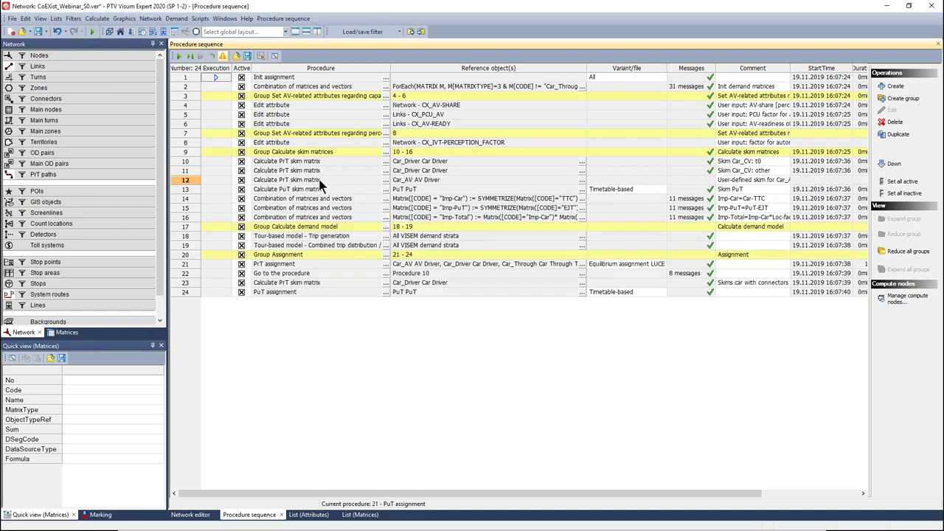
double_click(219, 177)
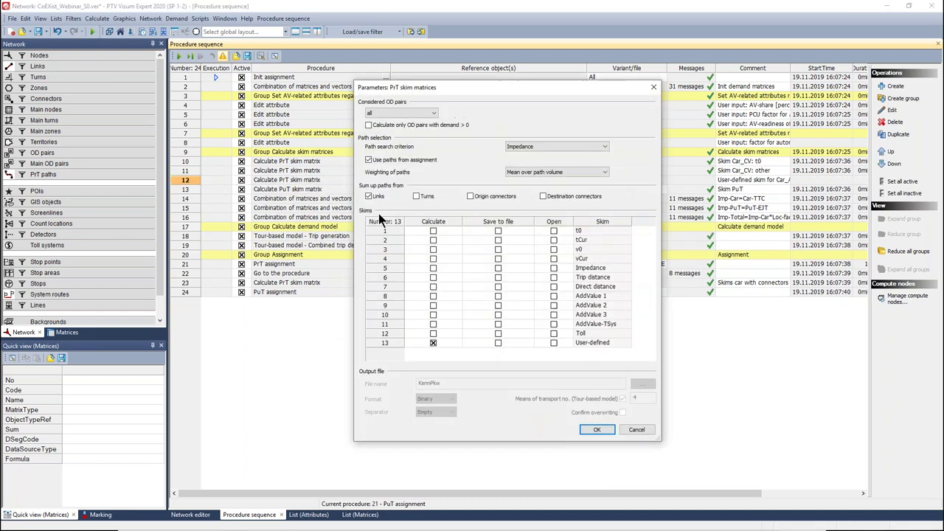
left_click(452, 342)
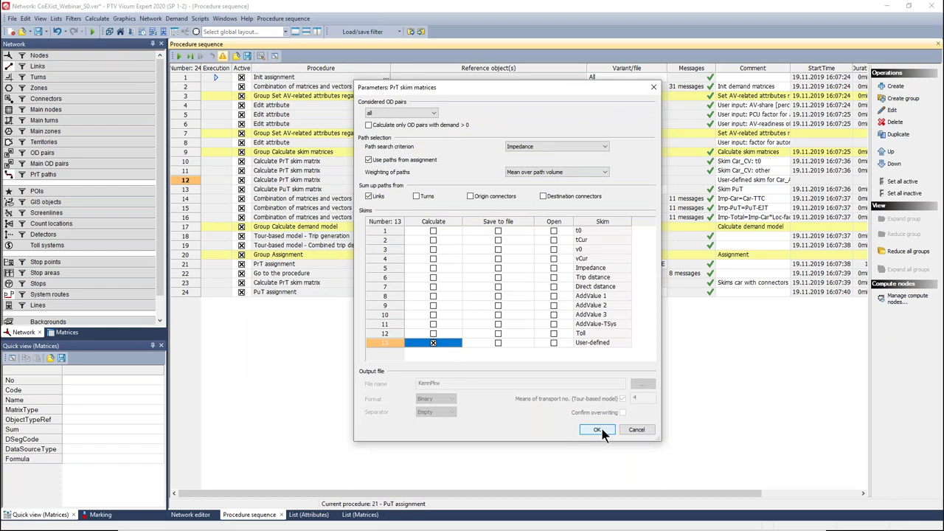
left_click(614, 341)
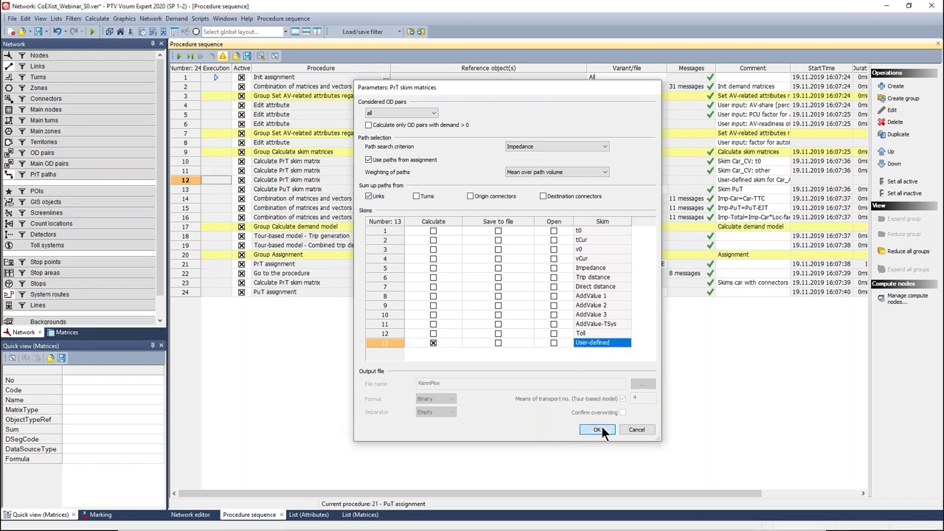
left_click(599, 429)
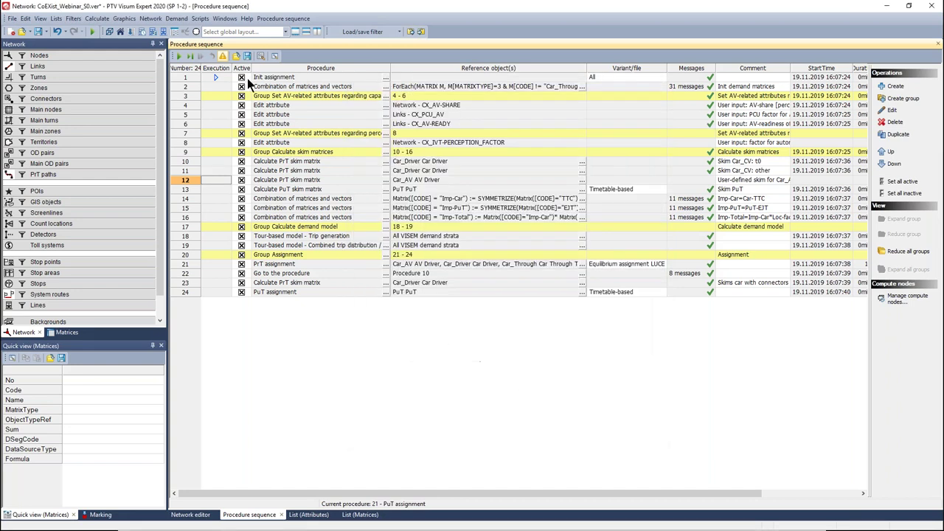
Step: Set the code of the user-defined PrT skim to CX_TTC_AV-READY in the general procedure settings
left_click(96, 19)
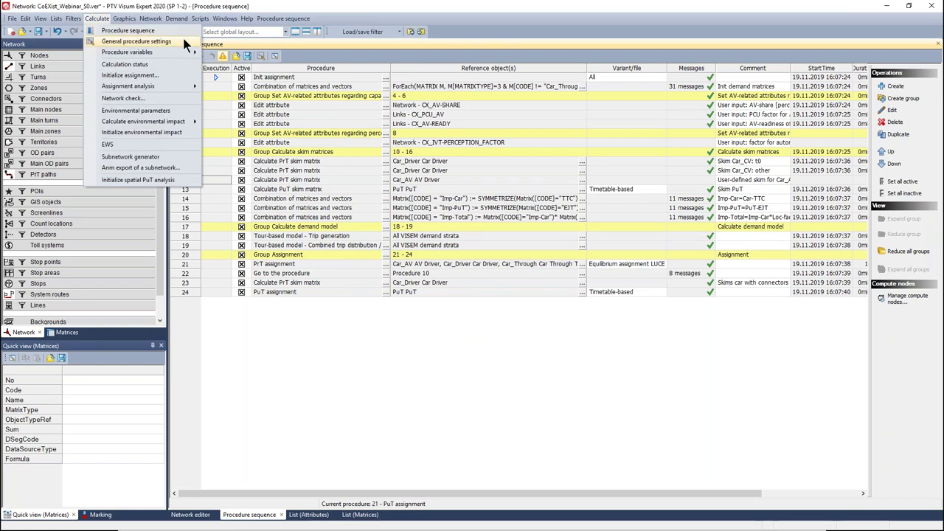
left_click(183, 42)
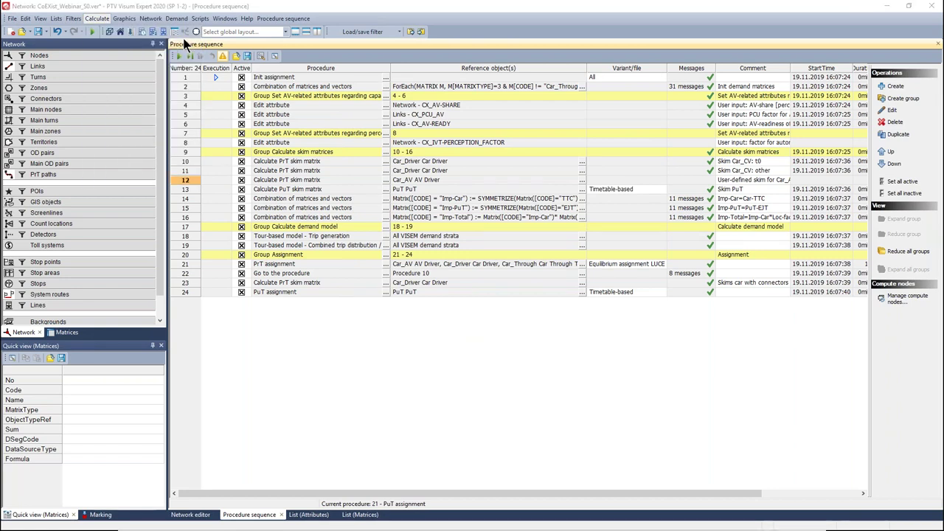
left_click(165, 136)
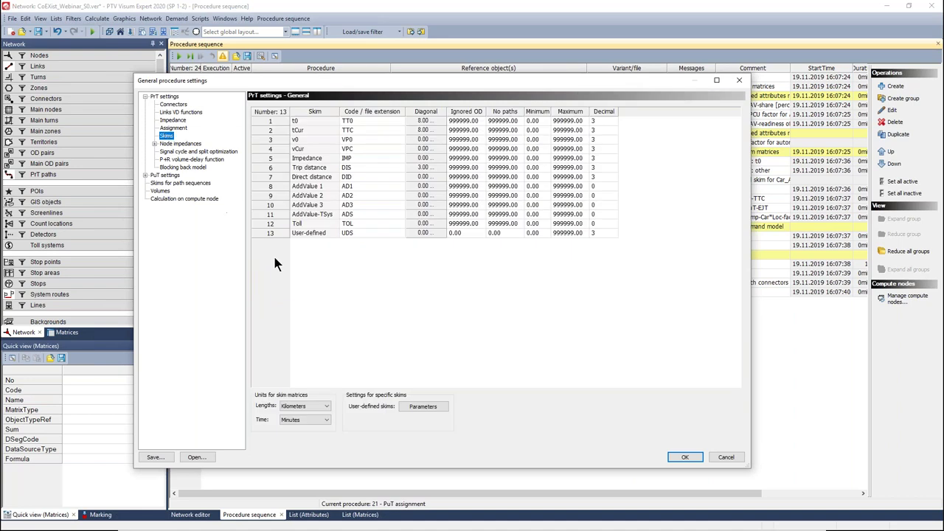
left_click(319, 234)
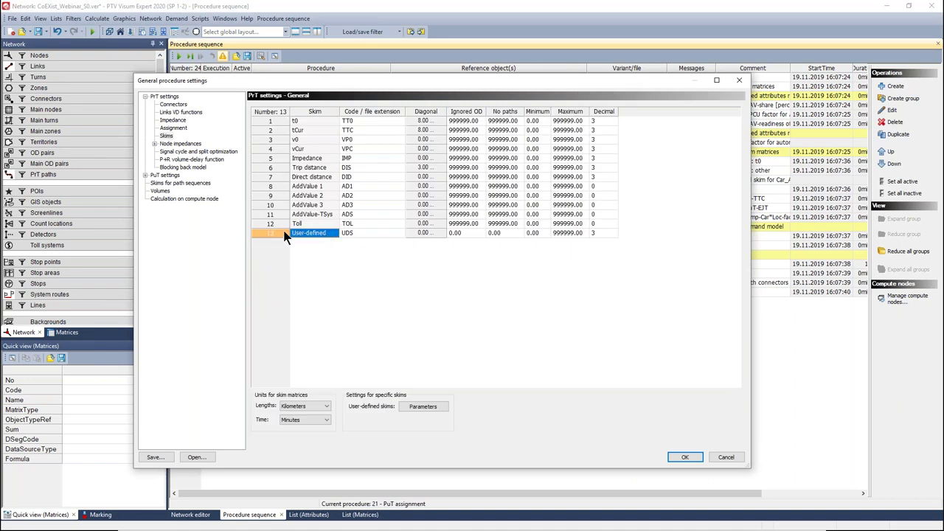
left_click(365, 234)
type("CX_TTC_AV-READY")
key("Return")
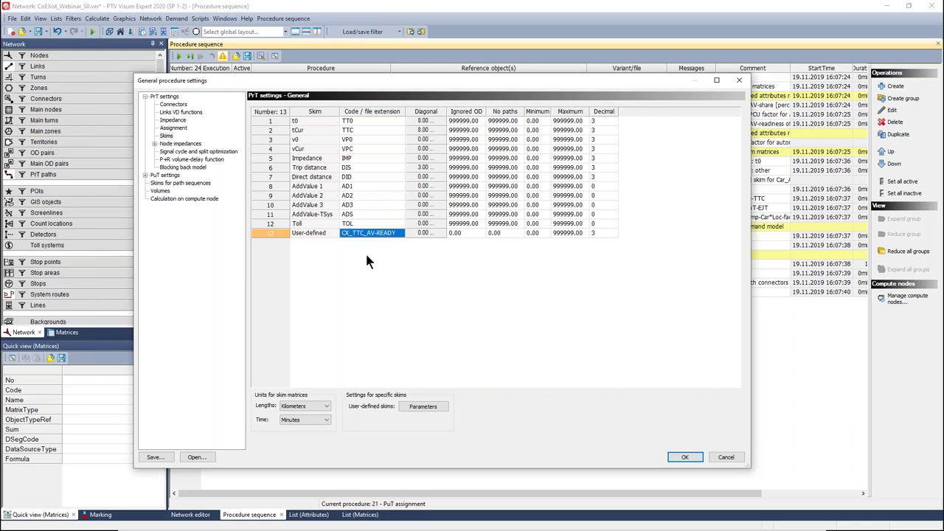
Step: Use the link attribute CX_TTC_AV-READY instead of AddValue 1 in the link term of the user-defined skim
left_click(442, 410)
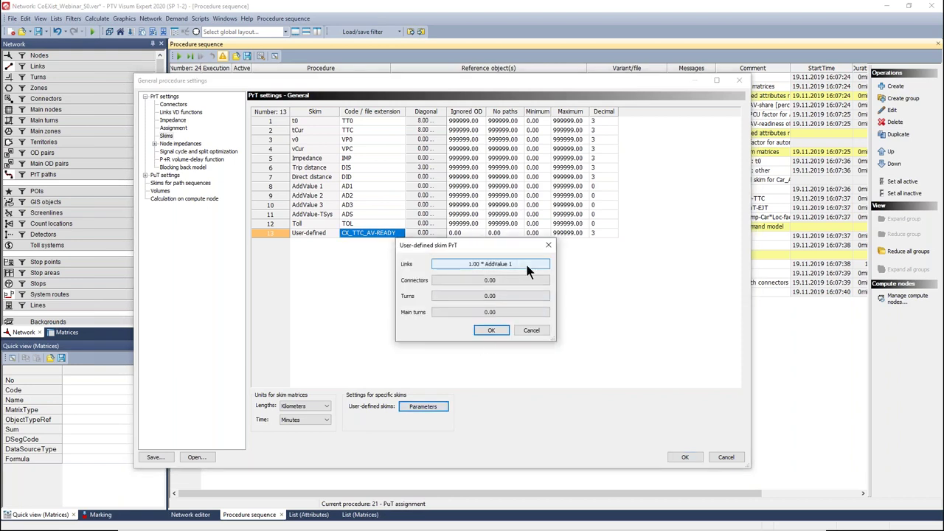
left_click(525, 263)
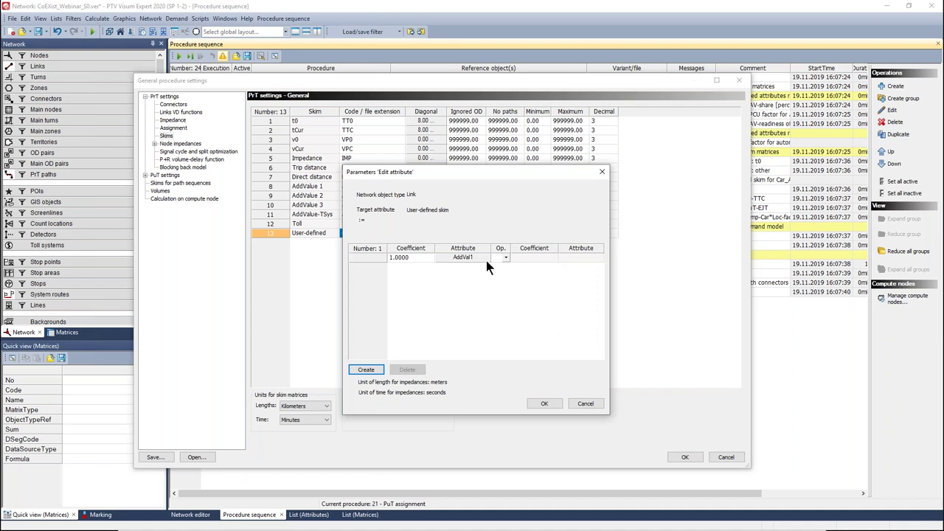
double_click(479, 258)
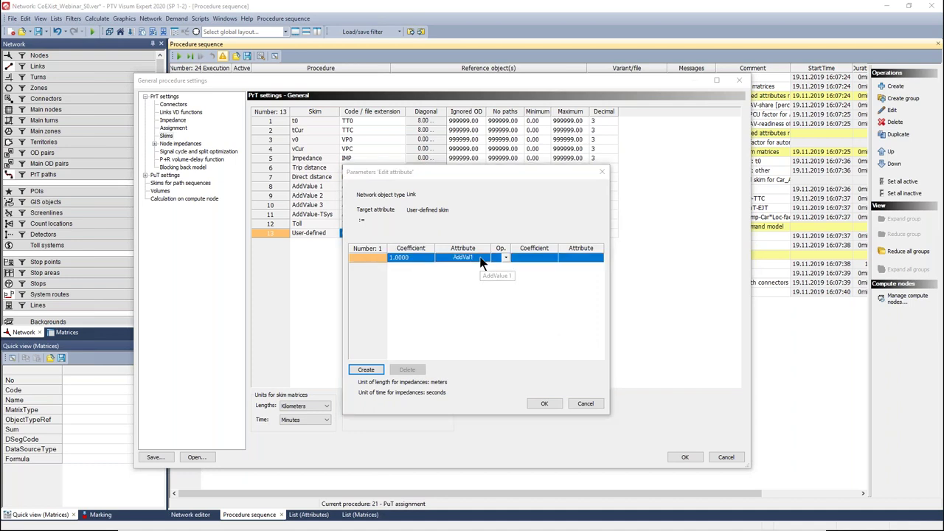
type("CX")
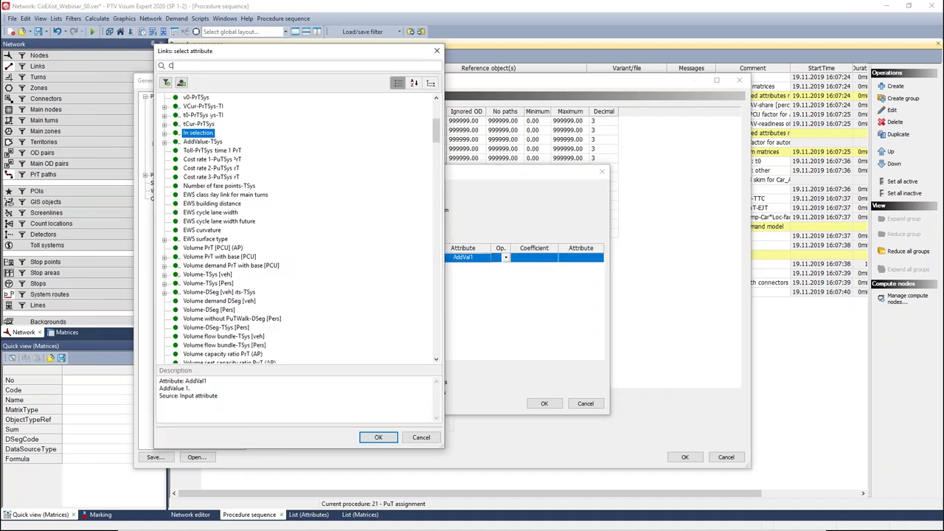
left_click(214, 116)
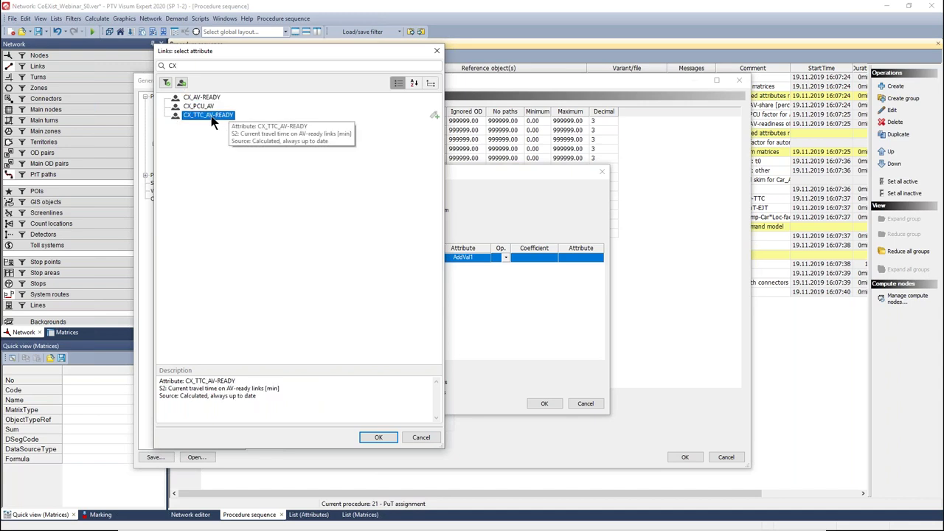
double_click(211, 116)
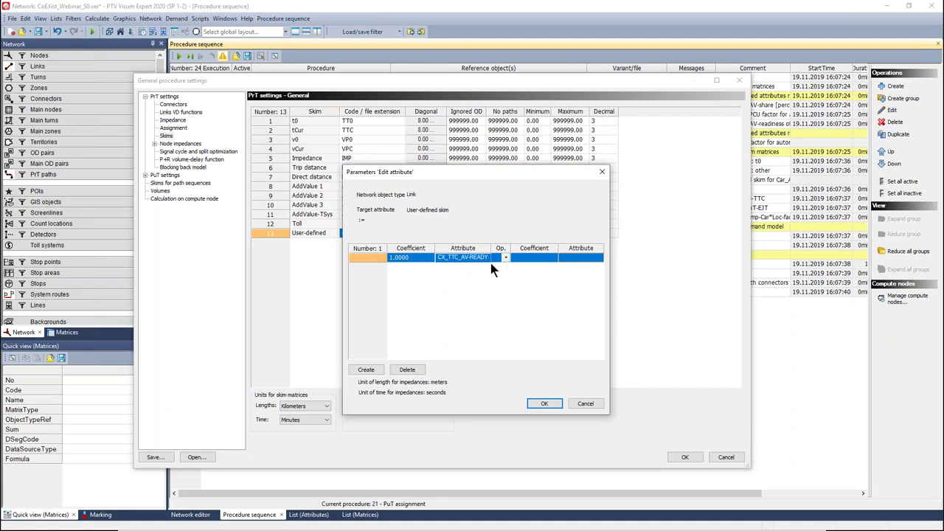
Step: Divide the link term of the user-defined skim by 60 and confirm the skim definition
left_click(505, 257)
left_click(501, 299)
left_click(528, 259)
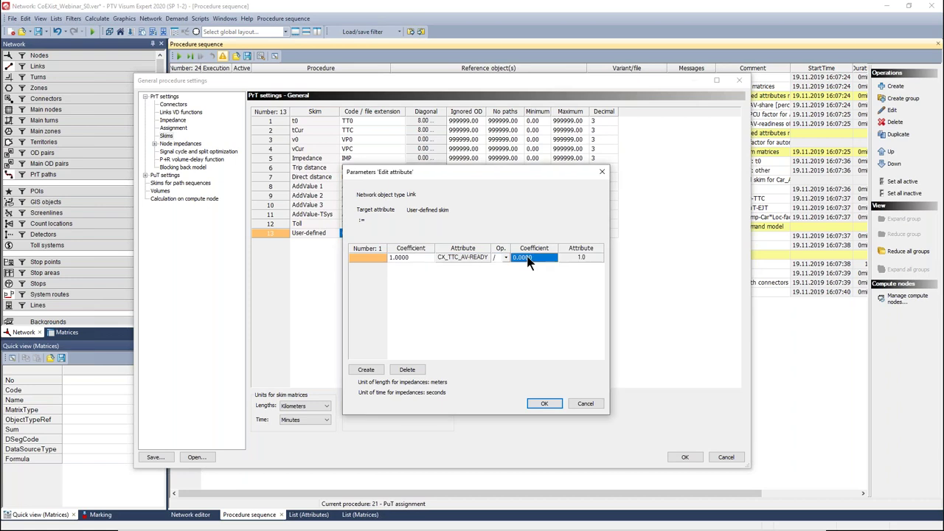
type("60")
left_click_drag(492, 172, 544, 163)
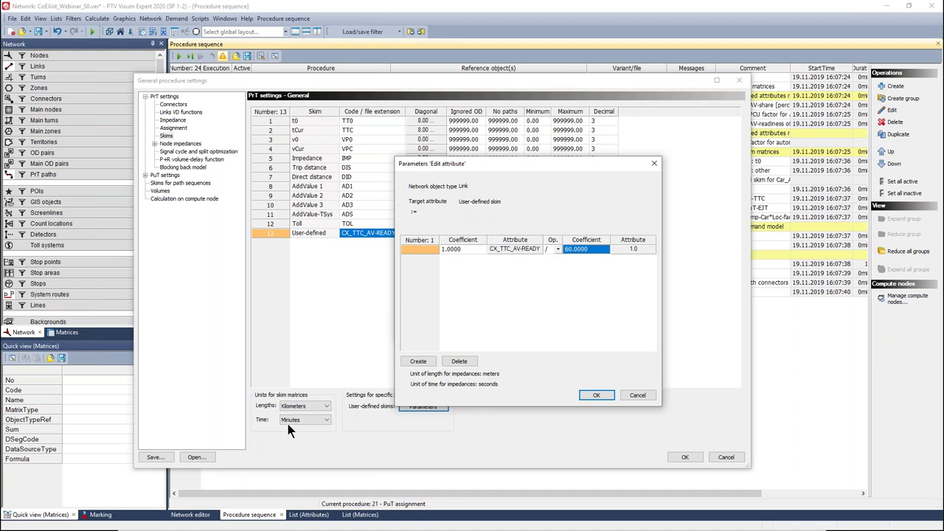
left_click(601, 395)
left_click(491, 330)
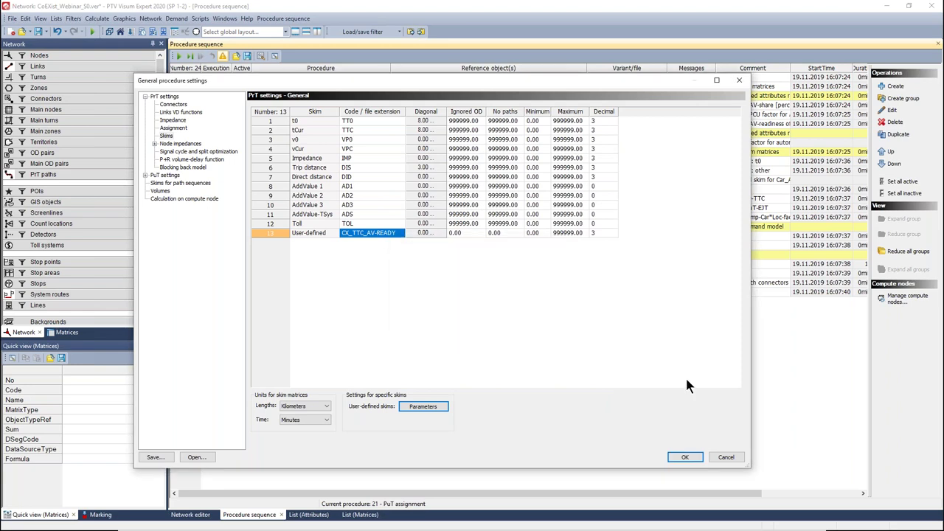
Step: Confirm the general procedure settings and execute only the Car_AV PrT skim matrix procedure in the sequence
left_click(686, 457)
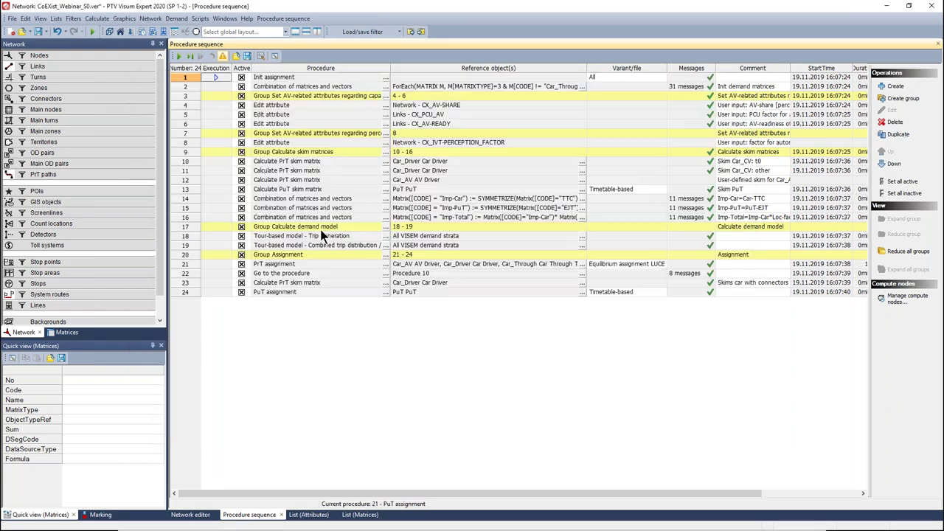
left_click(221, 179)
right_click(220, 179)
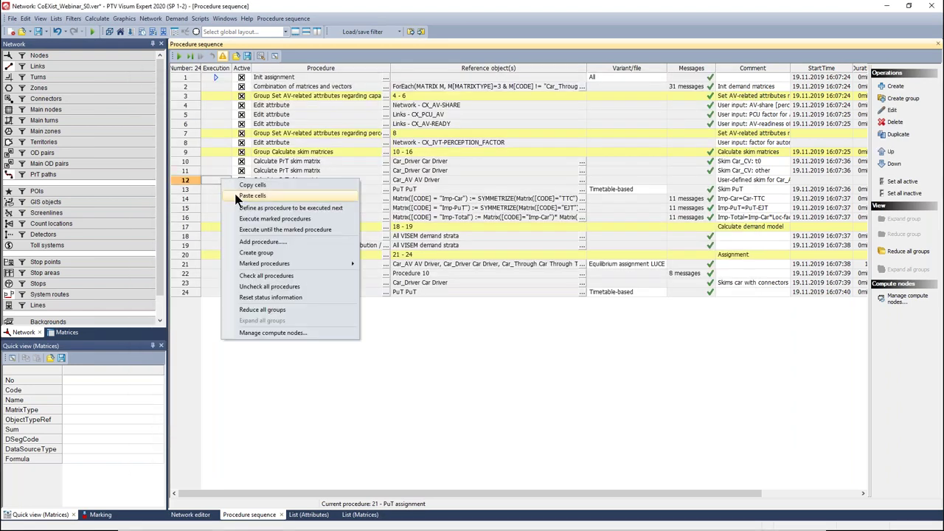
left_click(328, 217)
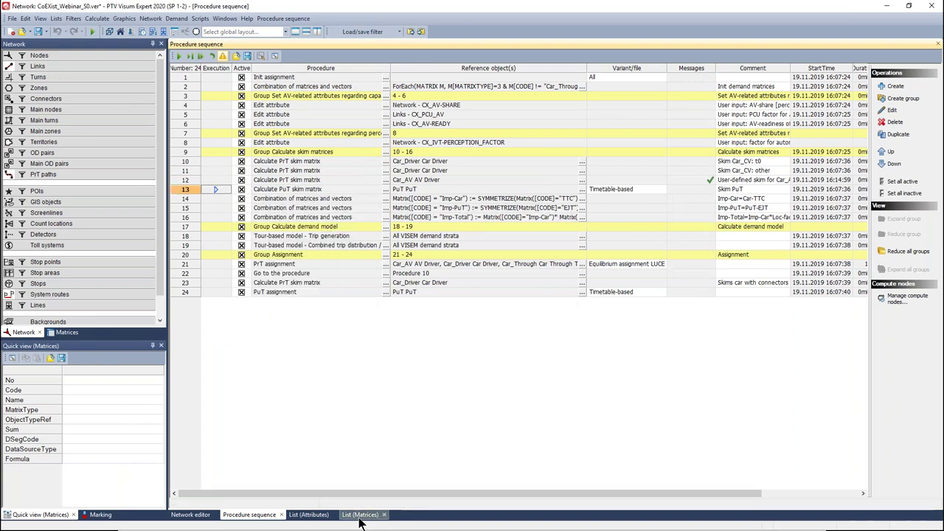
Step: Show the matrix list with the CX_Matrices_Skim layout and inspect the CX_TTC_AV-READY skim matrix
left_click(360, 516)
left_click(325, 56)
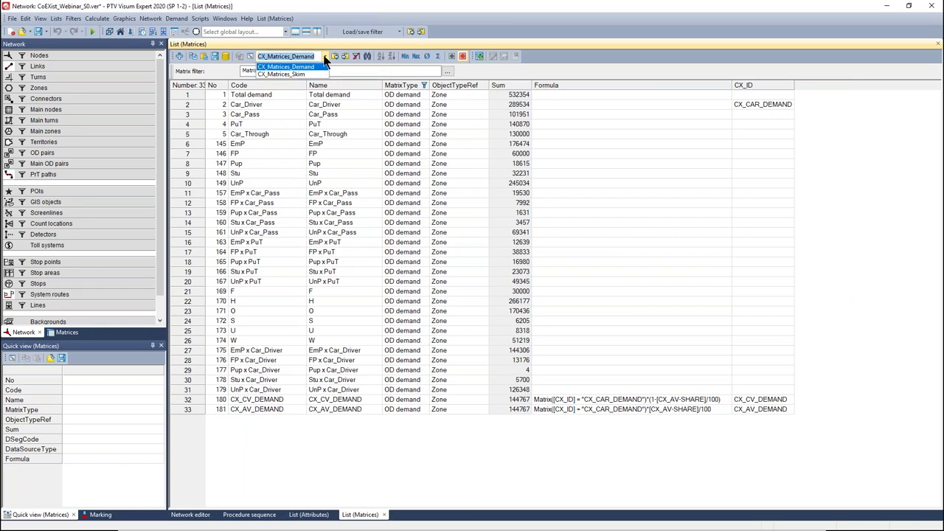
left_click(302, 74)
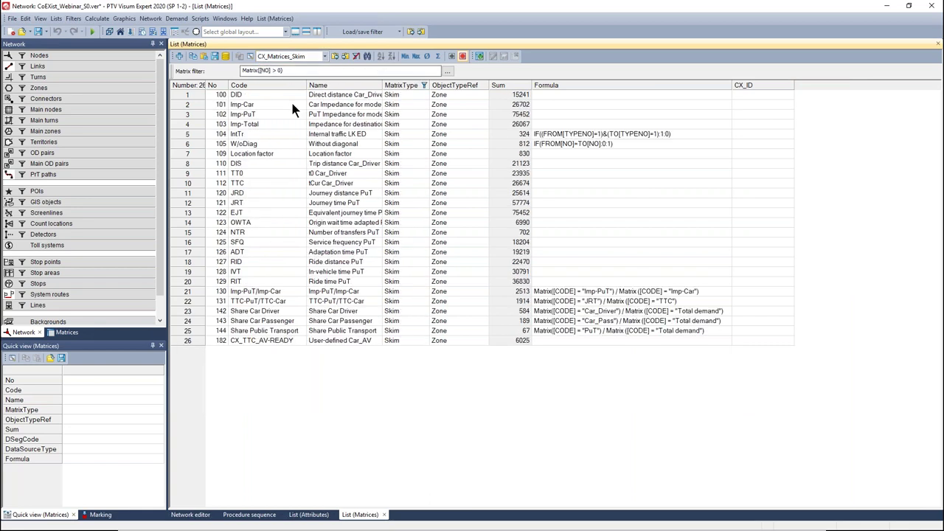
left_click(237, 341)
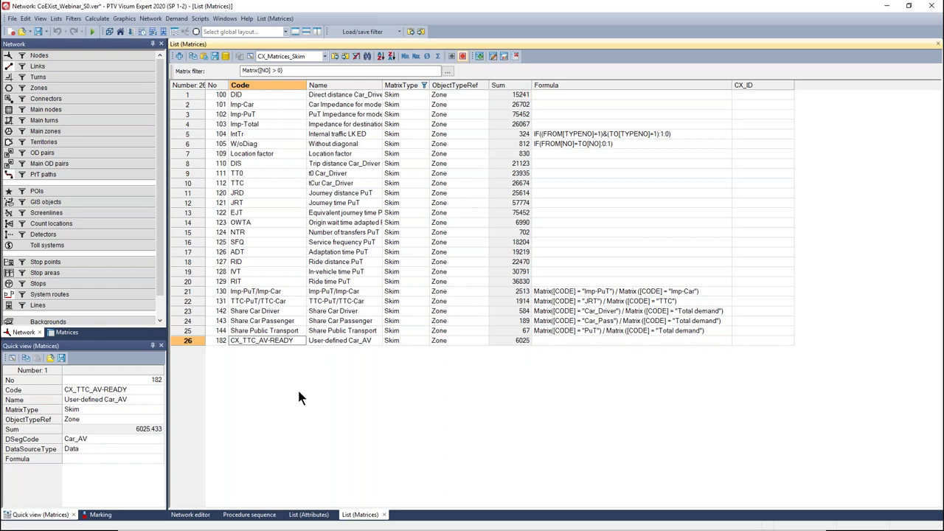
Step: Run the script 05_CoEXist_Edit_Matrices_-_Perceived_travel_time.vbs to add the perceived travel time formula matrices
left_click(193, 19)
left_click(193, 19)
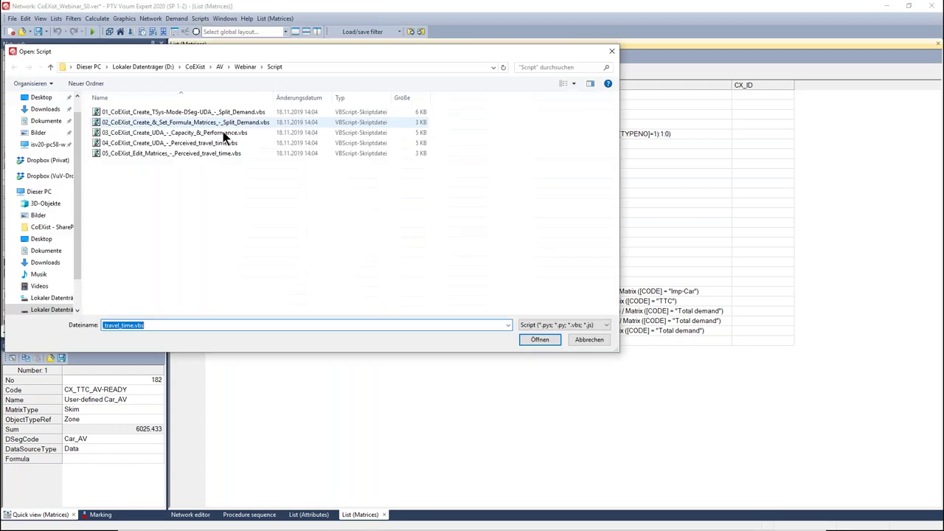
left_click(196, 152)
double_click(196, 152)
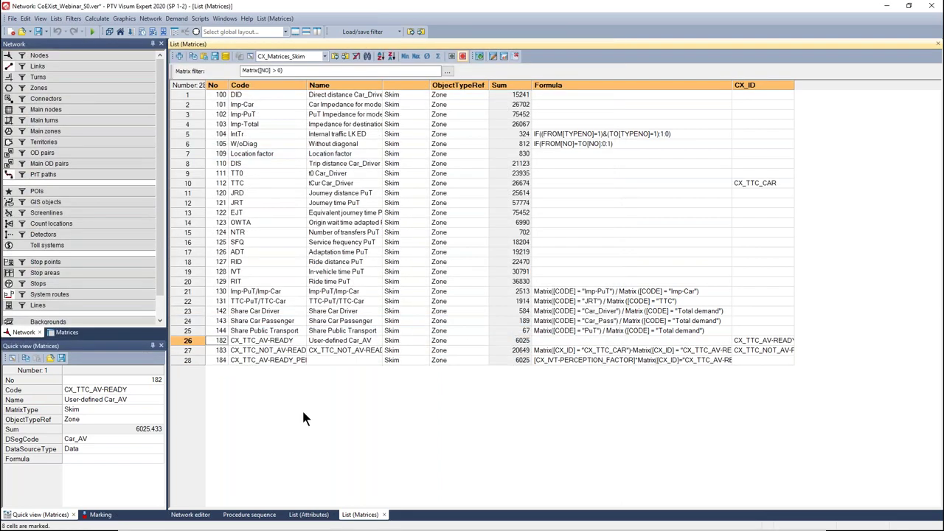
Step: Examine the formula matrices CX_TTC_NOT_AV-READY, the perceived AV-ready travel time and CX_TTC_CV_x_AV in the skim matrix list
left_click(196, 340)
left_click(196, 350)
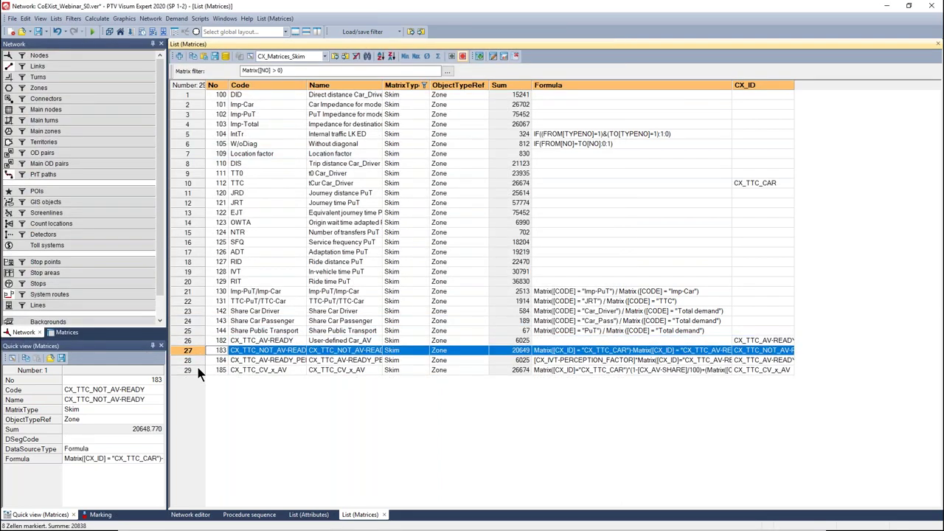
left_click(198, 368, "ctrl")
left_click(199, 360, "ctrl")
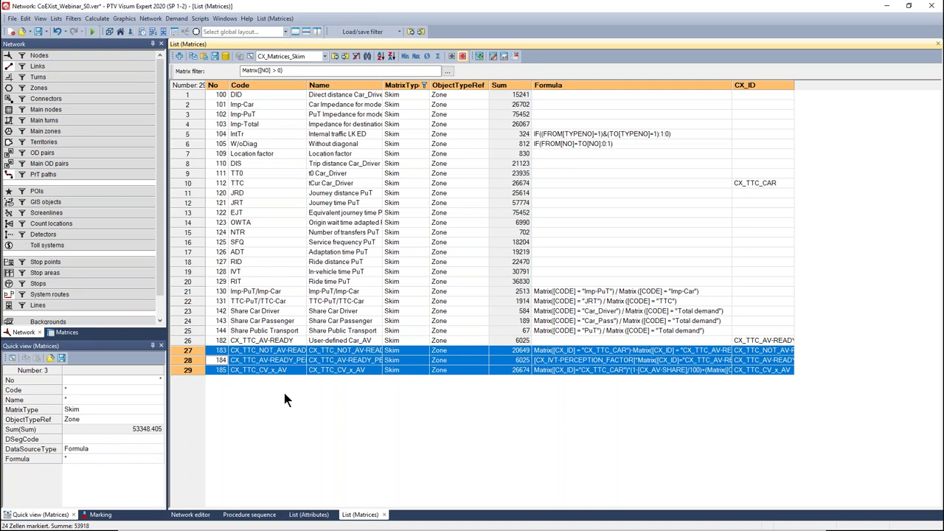
left_click(320, 468)
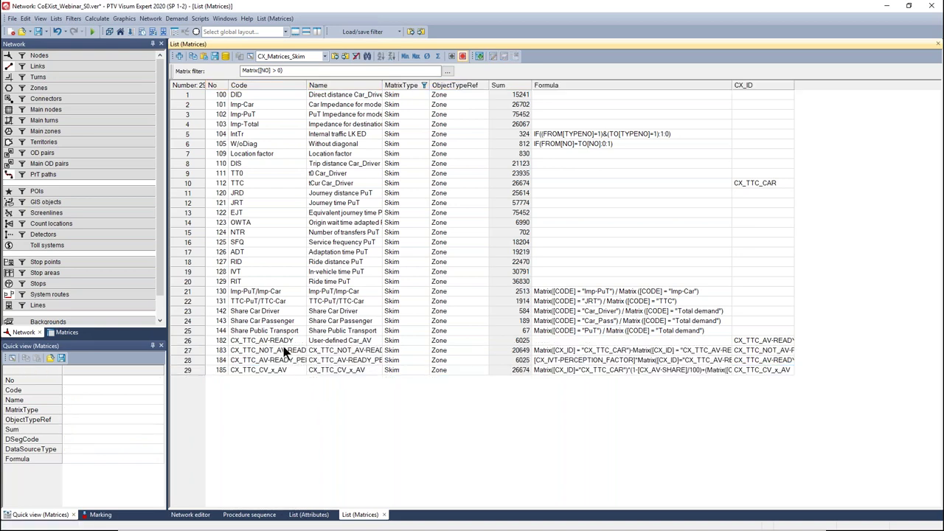
left_click(283, 347)
left_click(283, 359)
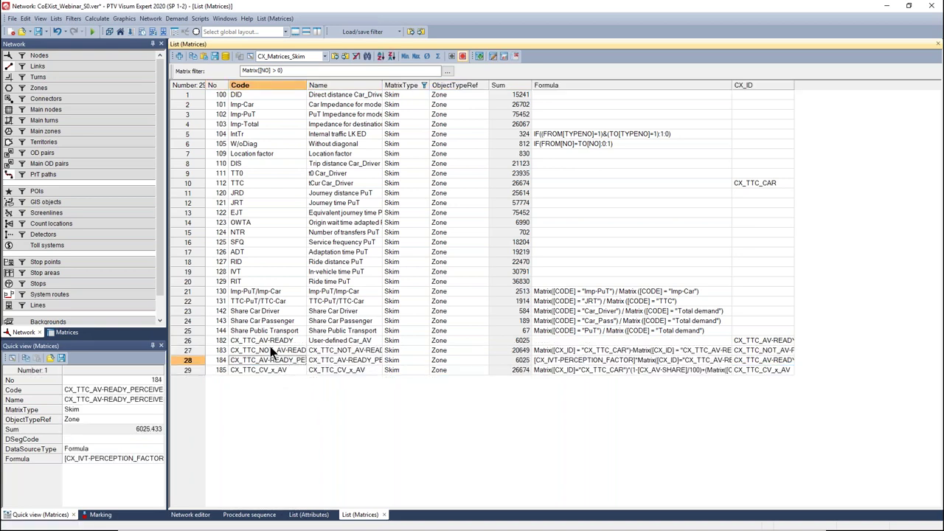
left_click(288, 350)
left_click(291, 357)
left_click(294, 370)
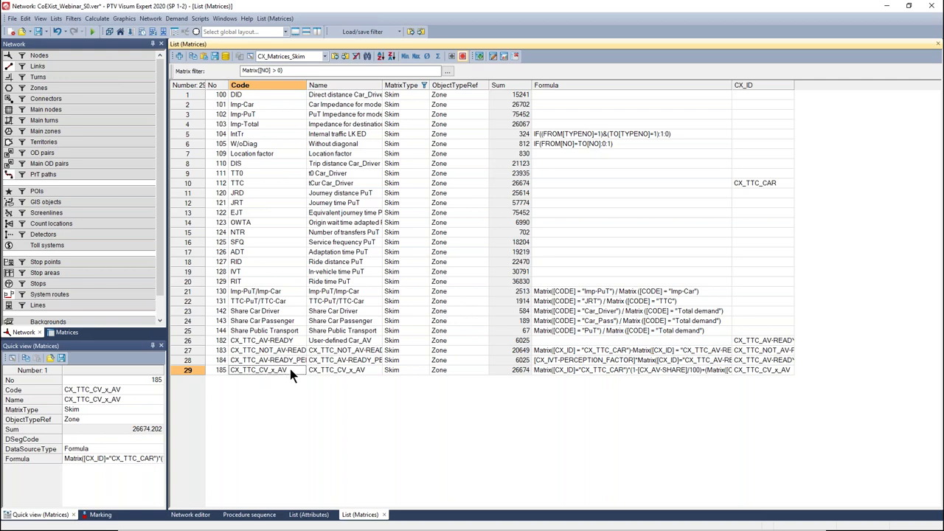
Step: Copy the matrix code CX_TTC_CV_x_AV and use it instead of TTC in the Imp-Car matrix combination formula of the procedure sequence
double_click(290, 369)
key("ctrl+c")
left_click(281, 389)
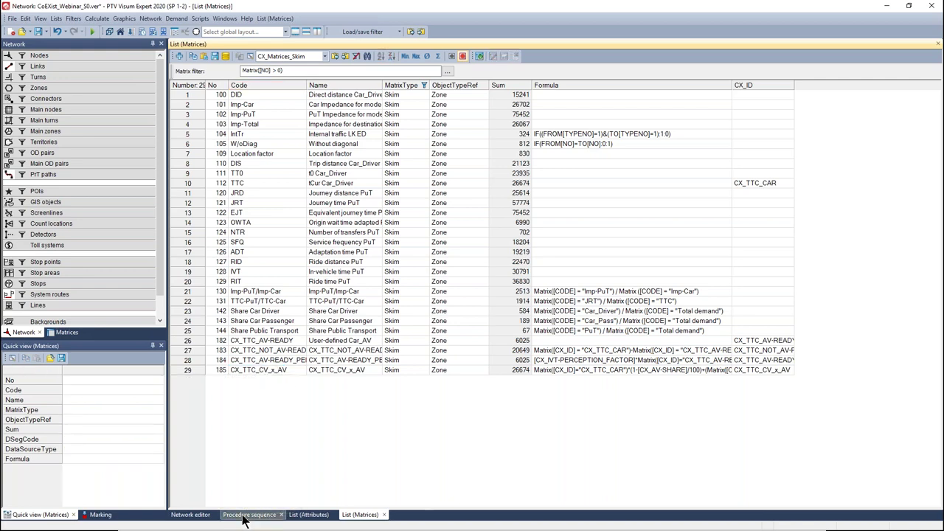
left_click(248, 515)
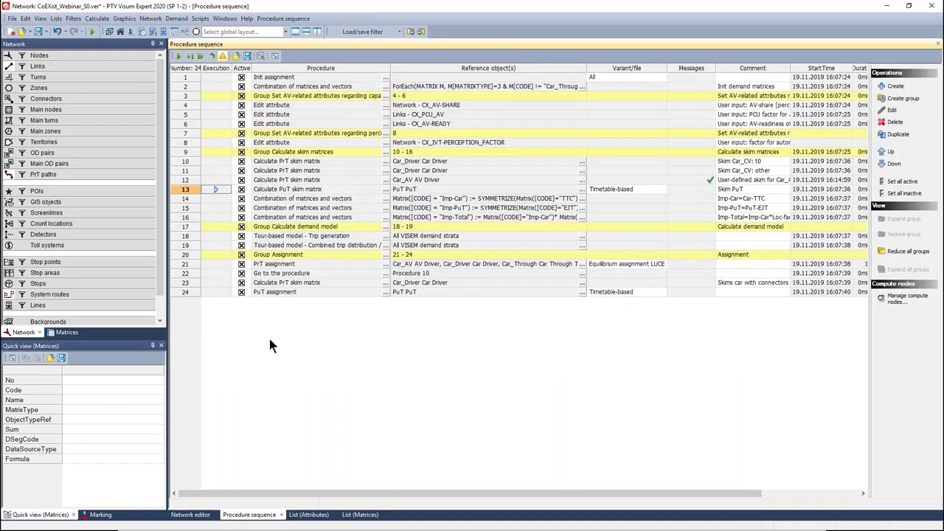
double_click(220, 195)
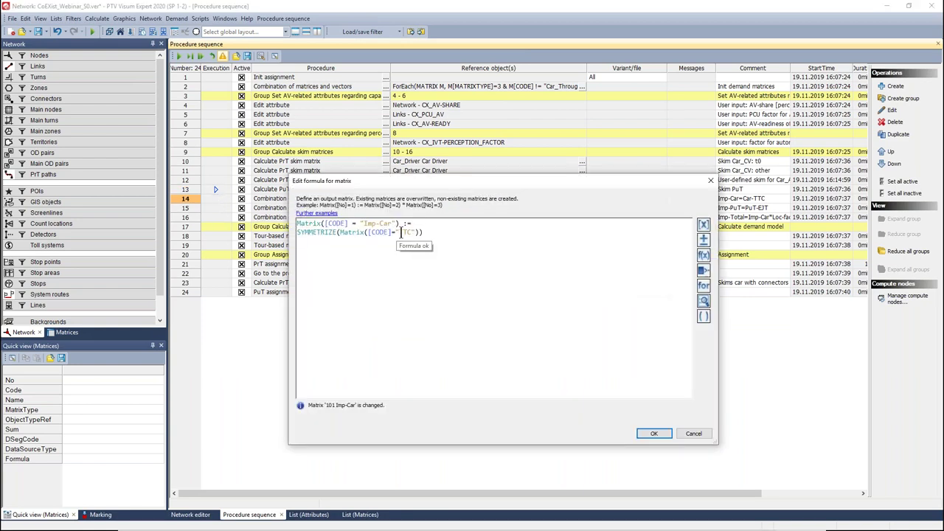
key("ctrl+v")
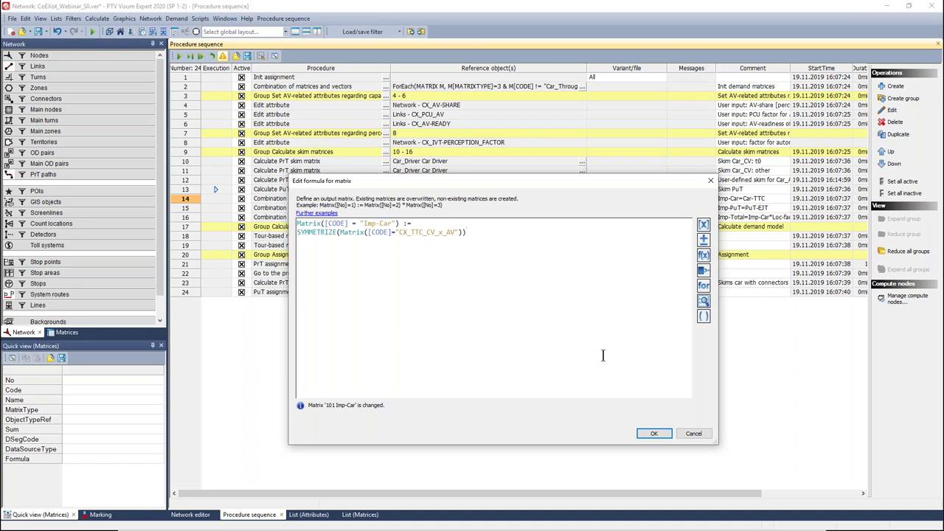
left_click(654, 433)
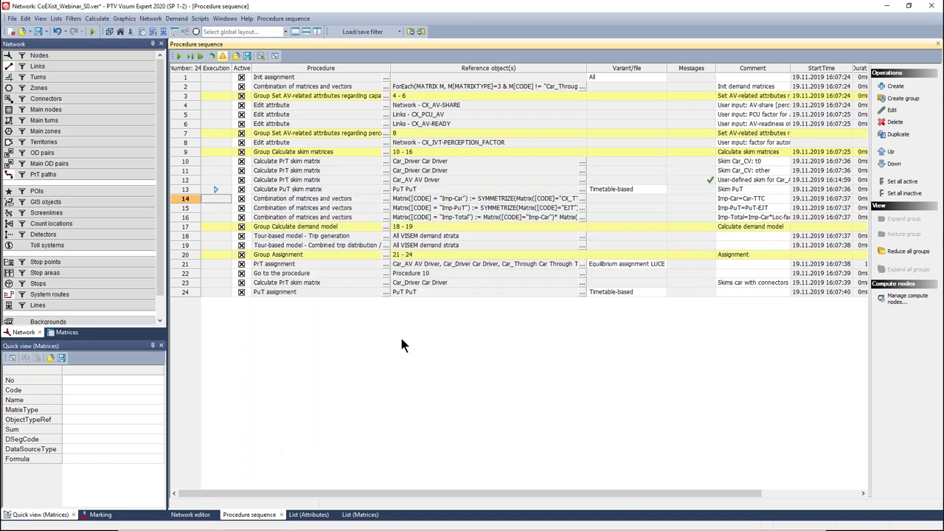
Step: Run the complete procedure sequence with the perceived travel time and bring up the network editor
left_click(179, 56)
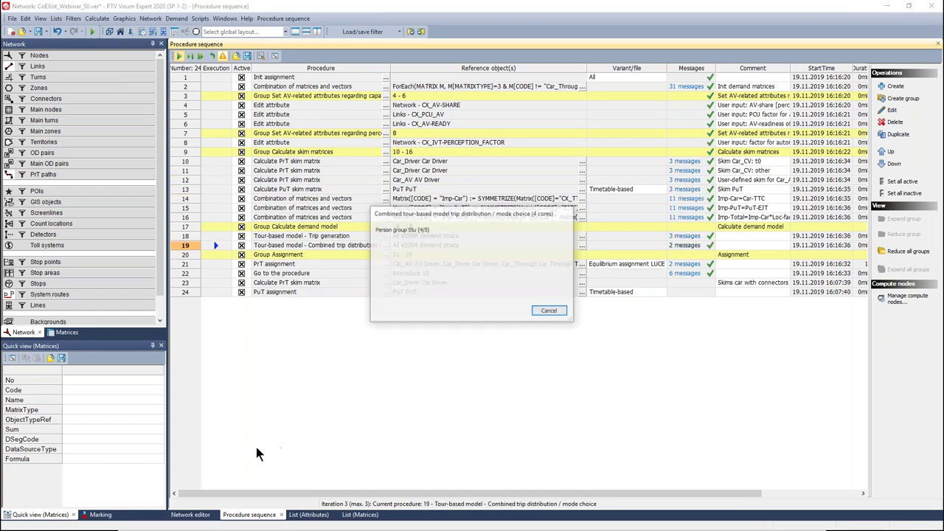
left_click(190, 514)
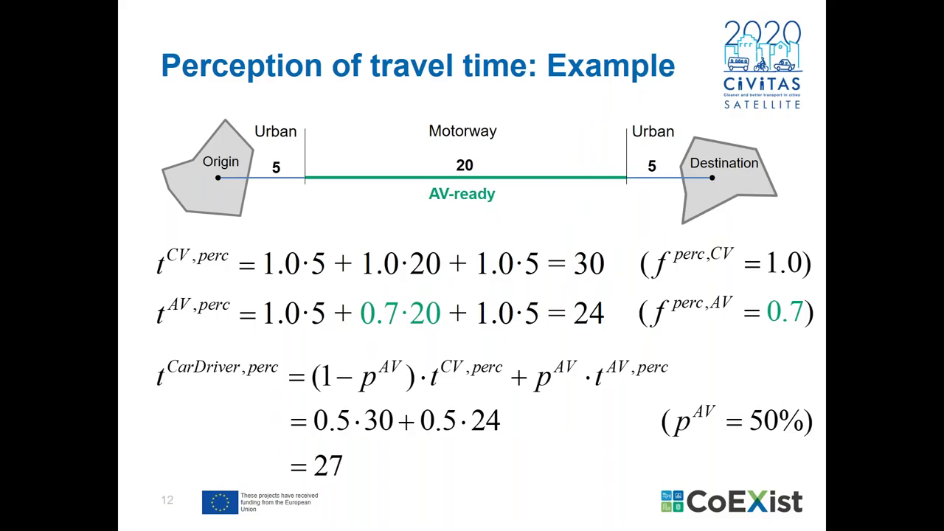
key("Right")
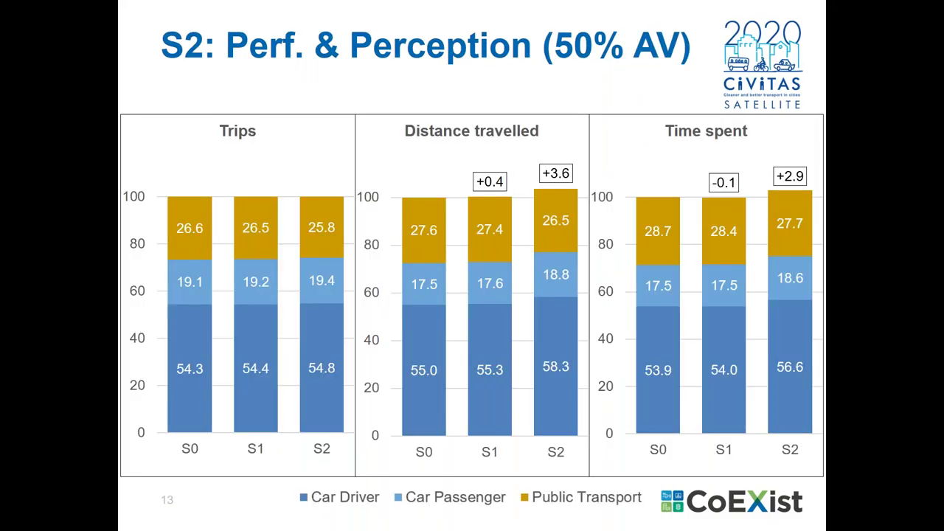